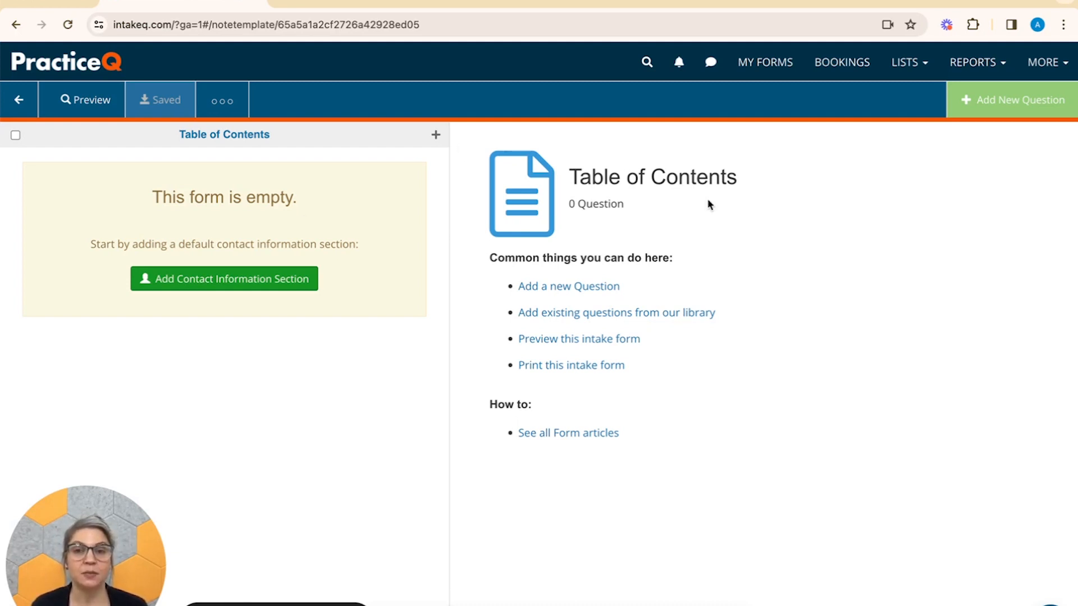
Step: Add a new question to the empty form and make it a Section Title / Note
left_click(998, 102)
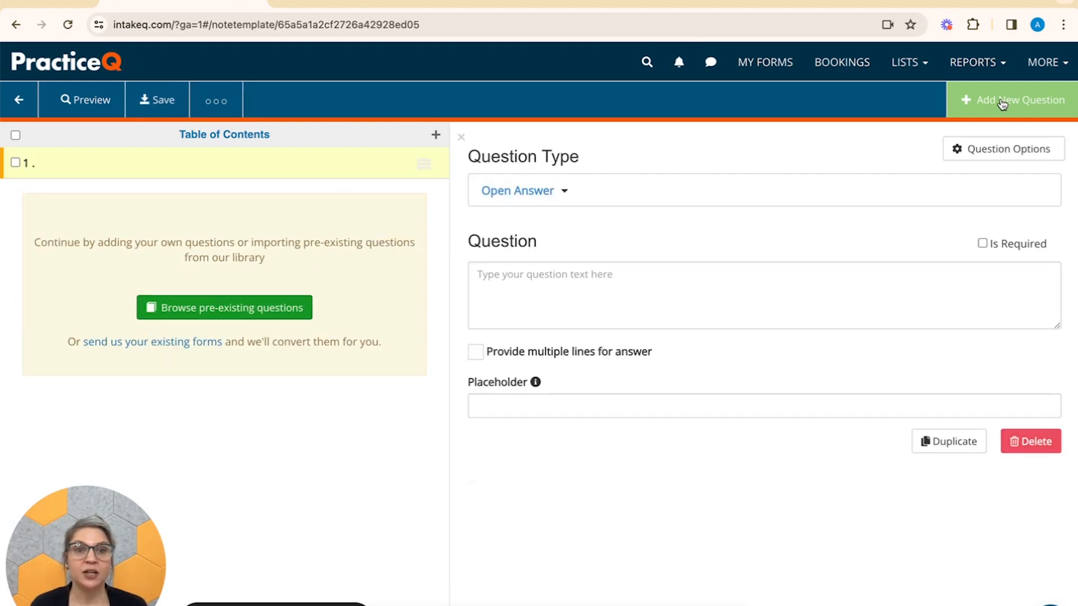
left_click(511, 204)
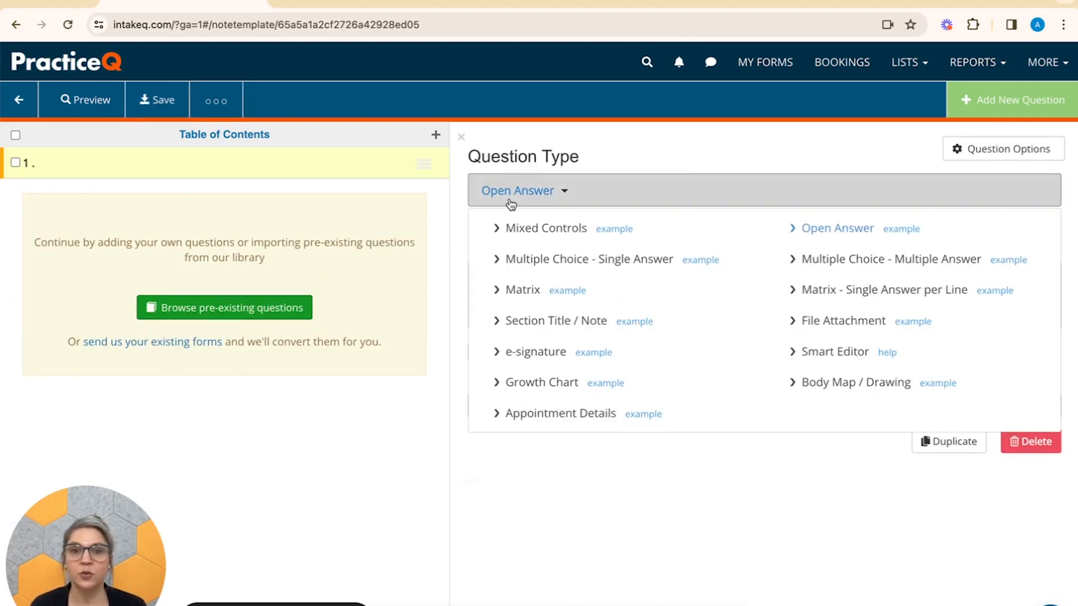
left_click(564, 324)
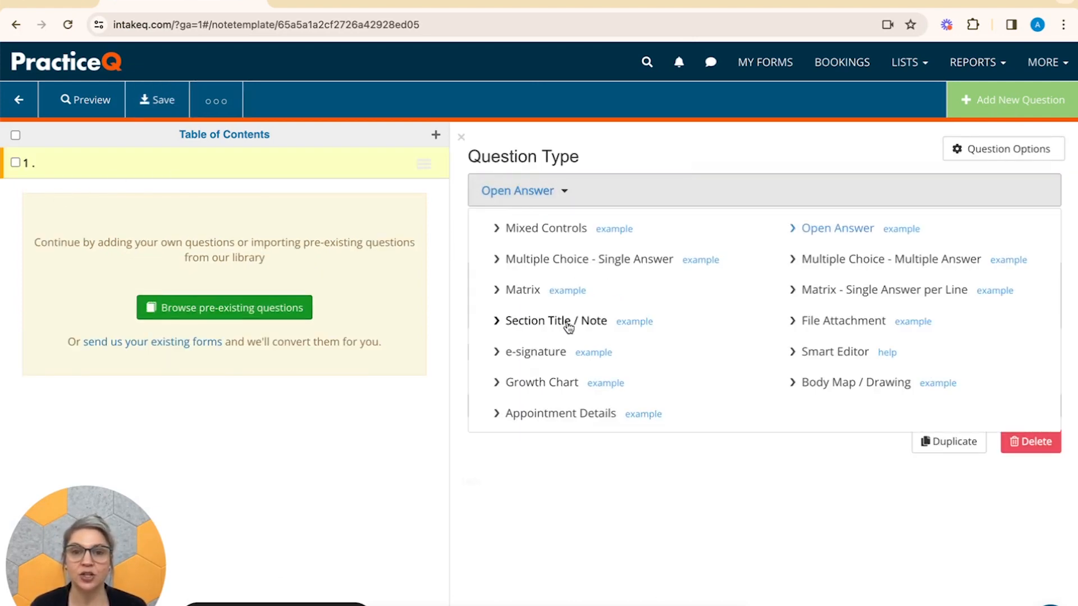
Step: Give the new section the title "Table of Contents"
left_click(570, 302)
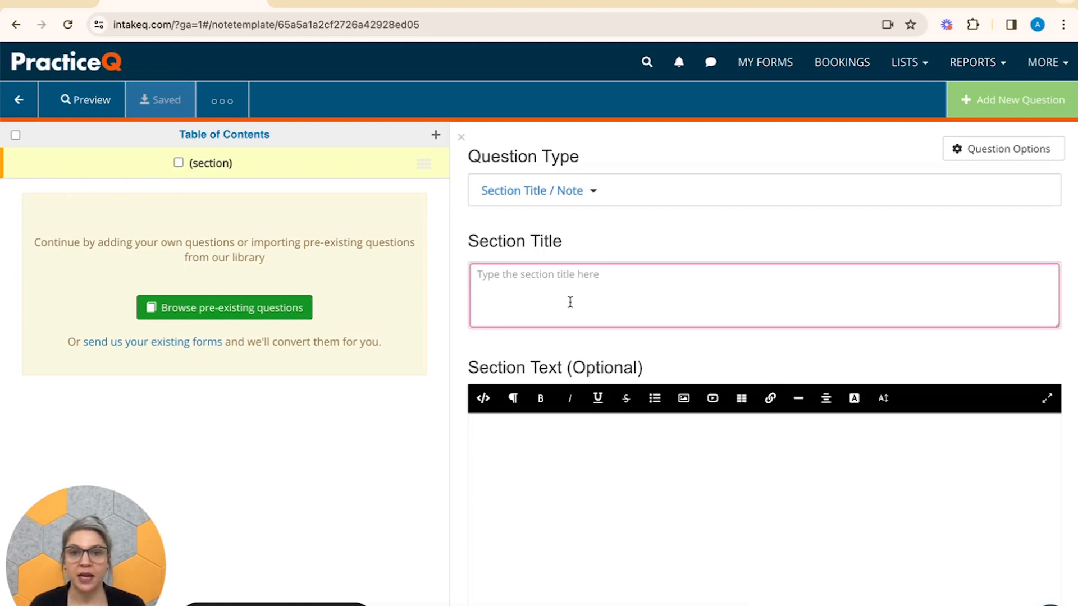
type("Table")
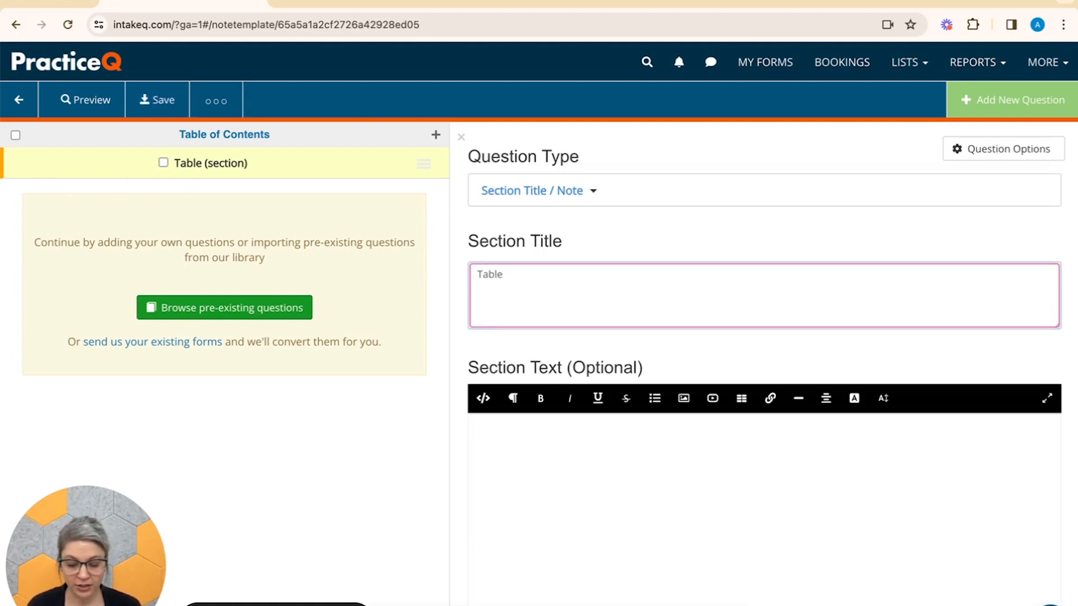
type(" of C")
key("BackSpace")
key("BackSpace")
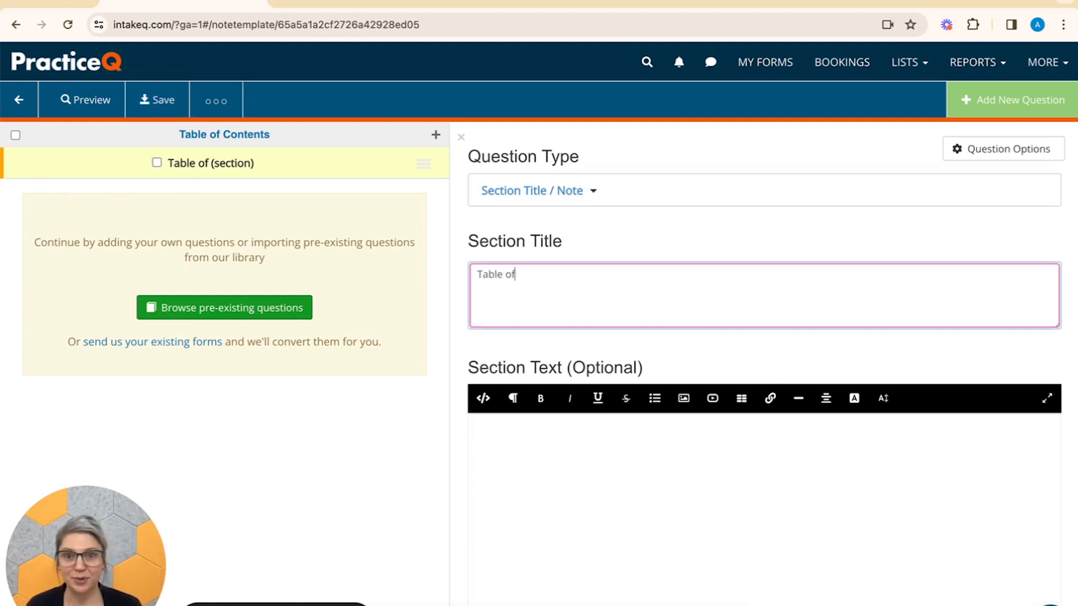
type("Contents")
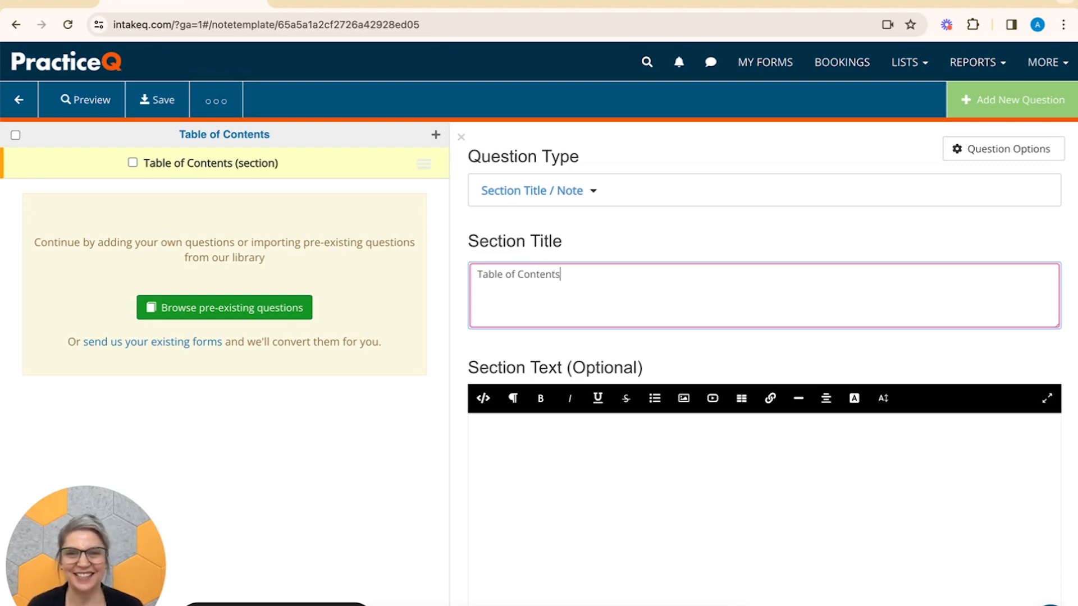
left_click(724, 526)
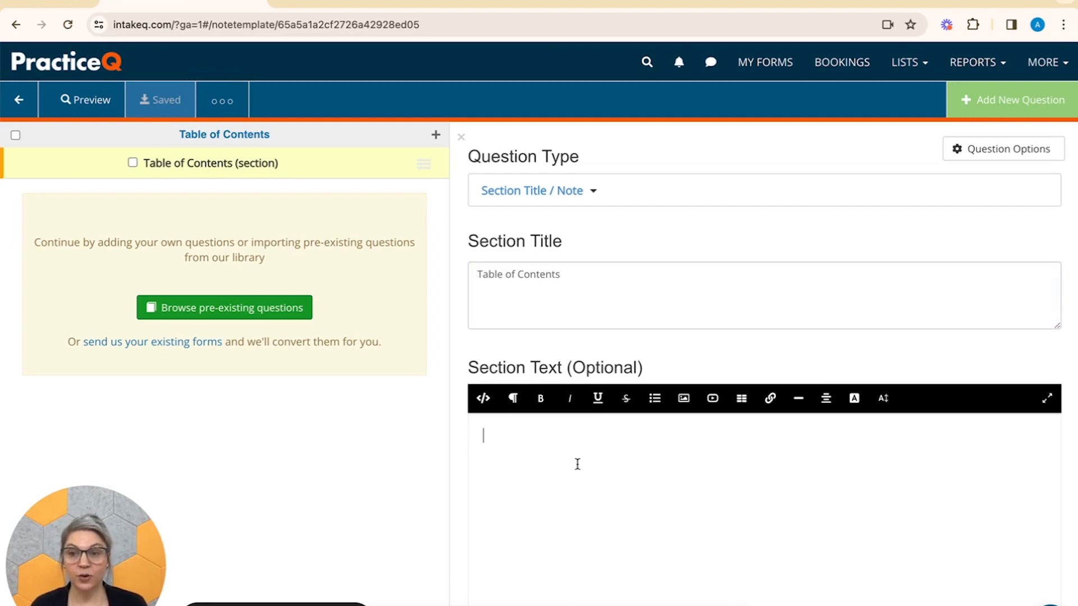
scroll(577, 464, "down", 1)
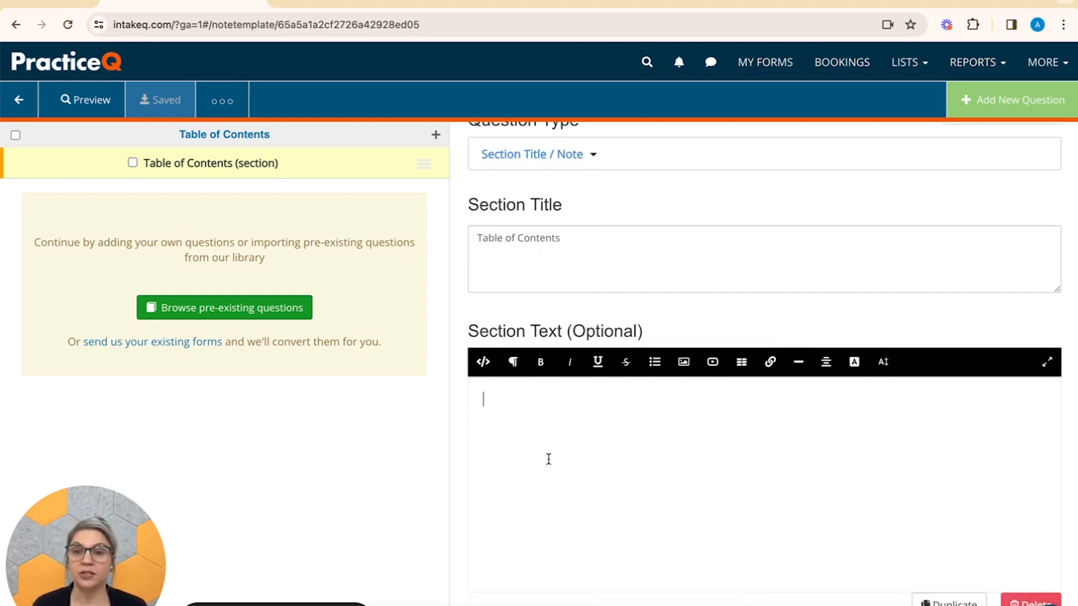
left_click(482, 363)
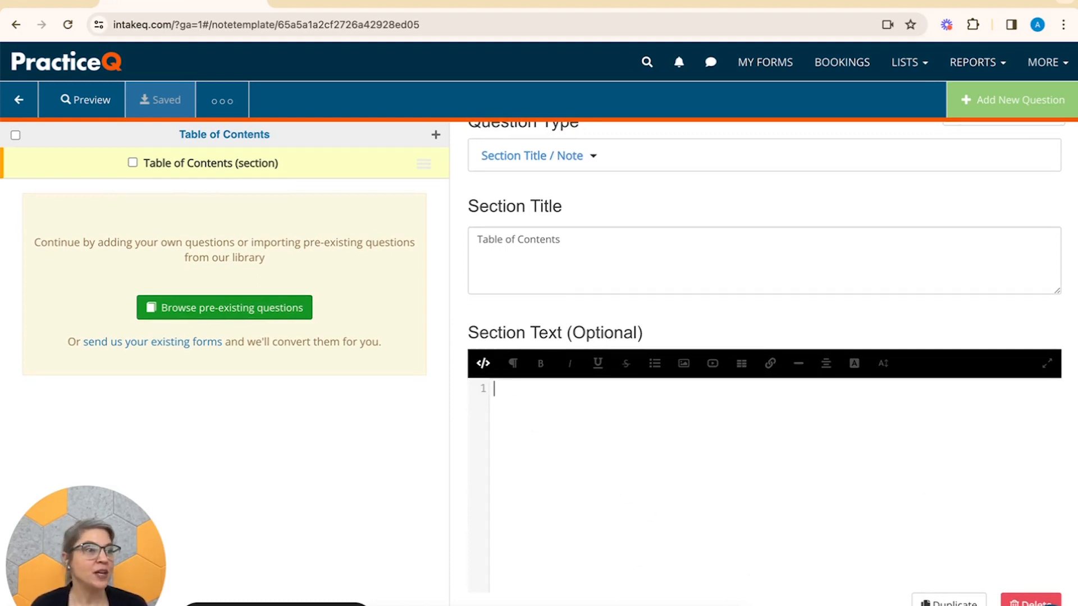
key("super+Tab")
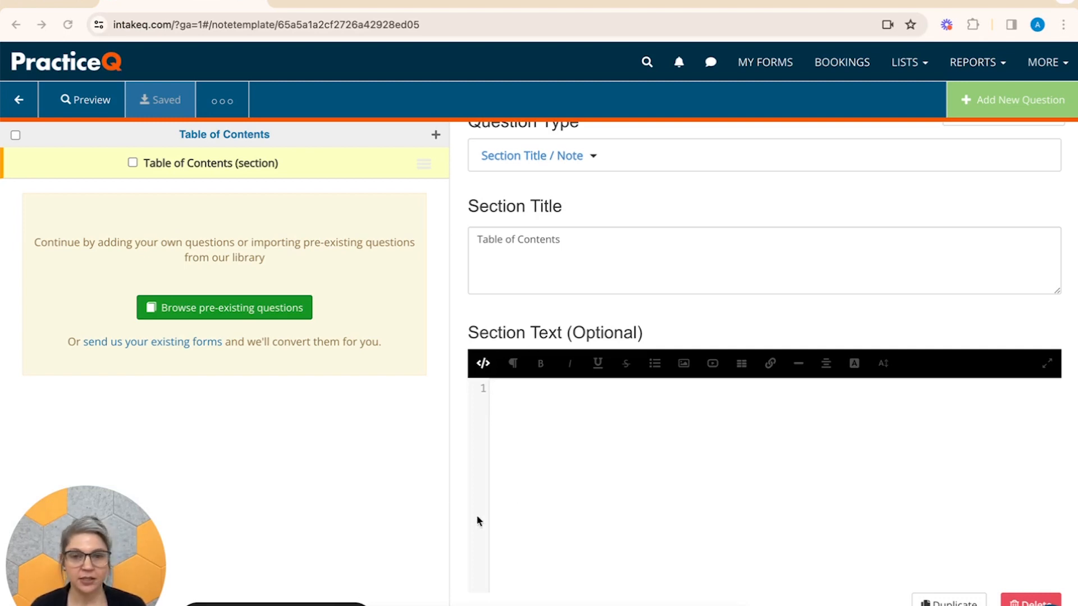
left_click(589, 392)
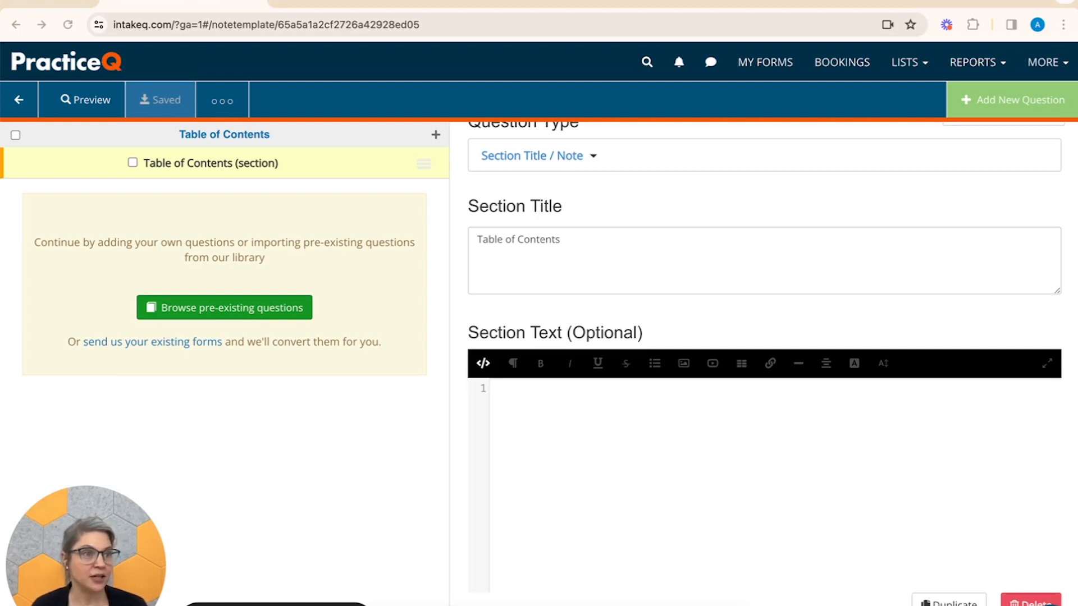
left_click(484, 366)
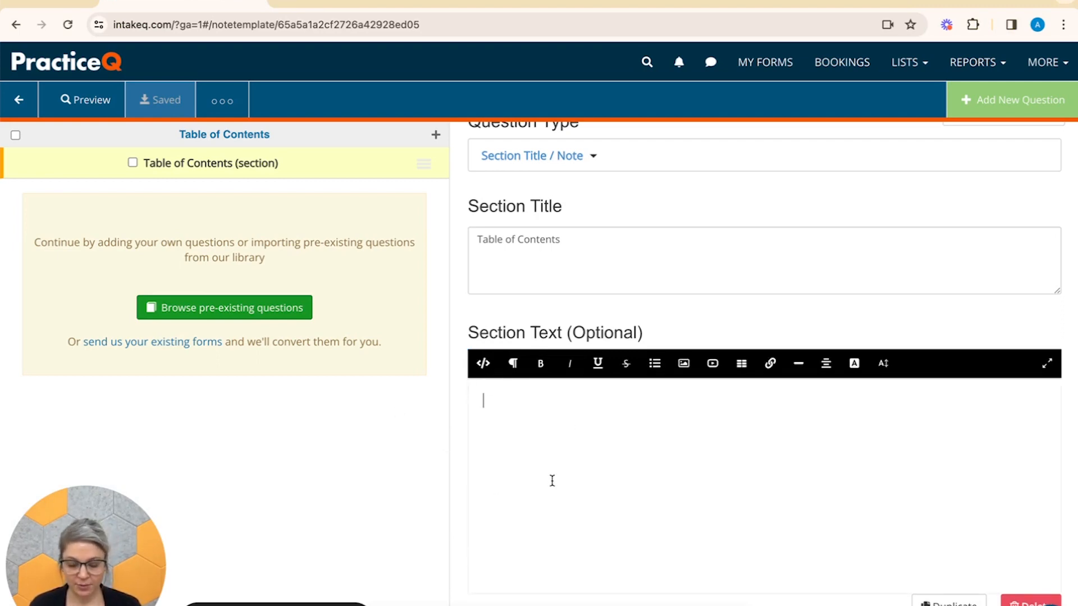
Step: Enter "Section One", "Section Two" and "Section Three" on separate lines in the Table of Contents section text
type("Cont")
key("BackSpace")
key("BackSpace")
key("BackSpace")
key("BackSpace")
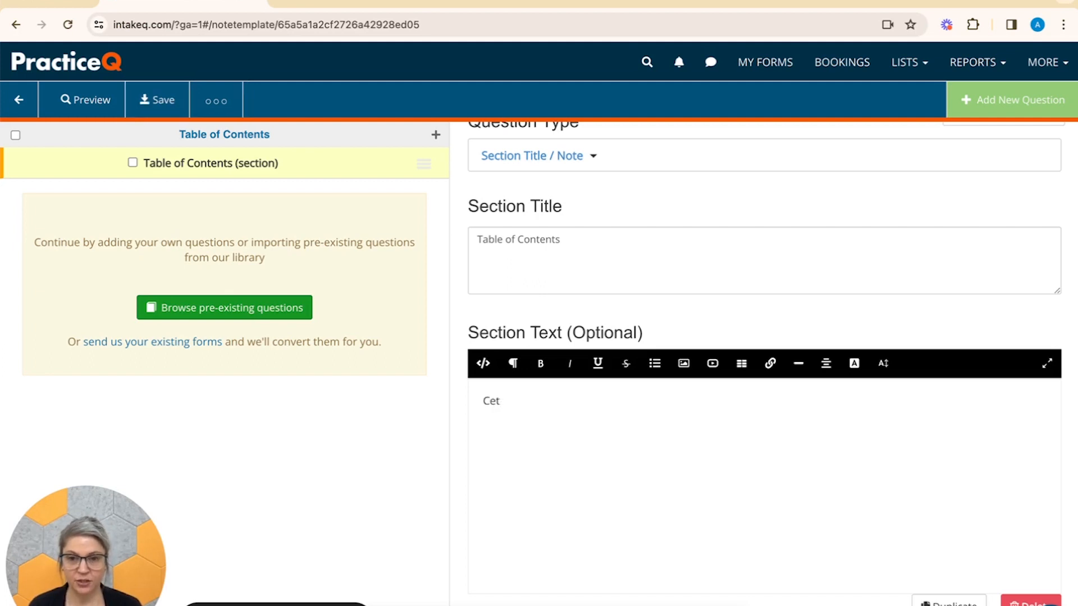
type("Section One")
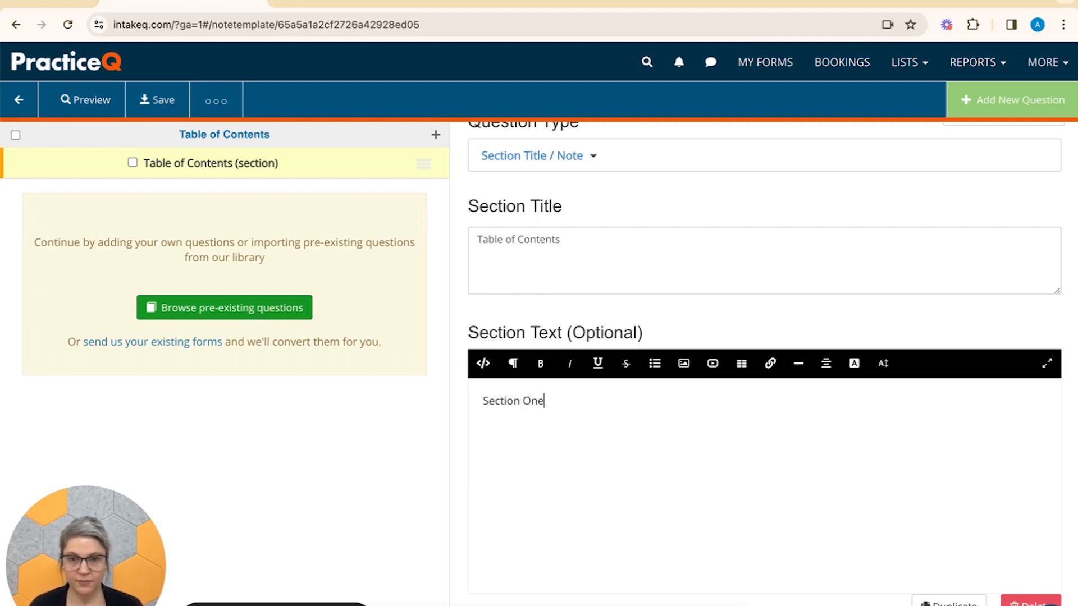
key("Return")
type("Section Two")
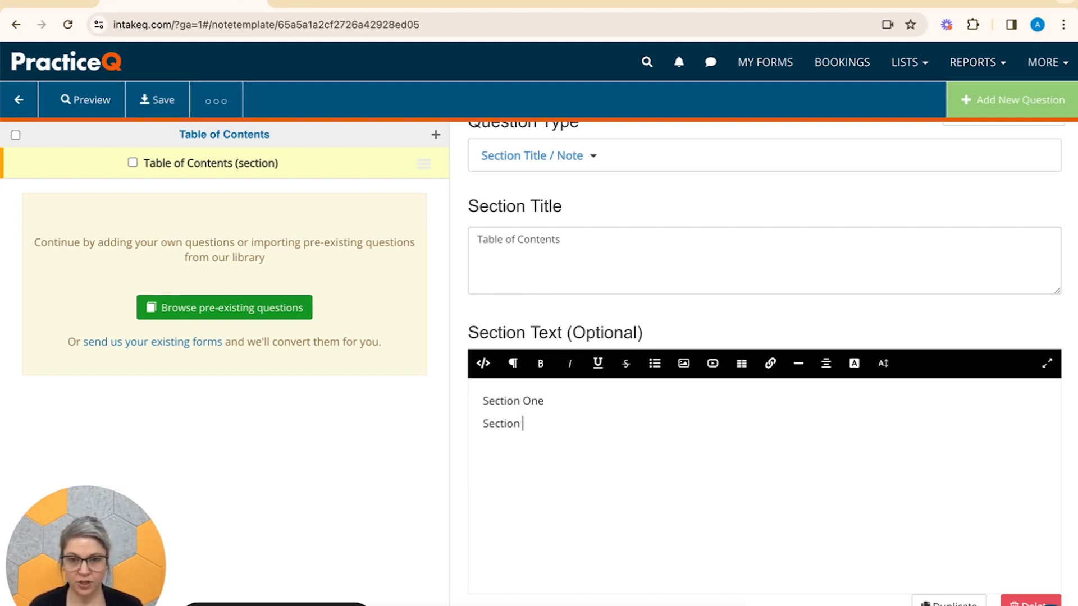
key("Return")
type("Section ")
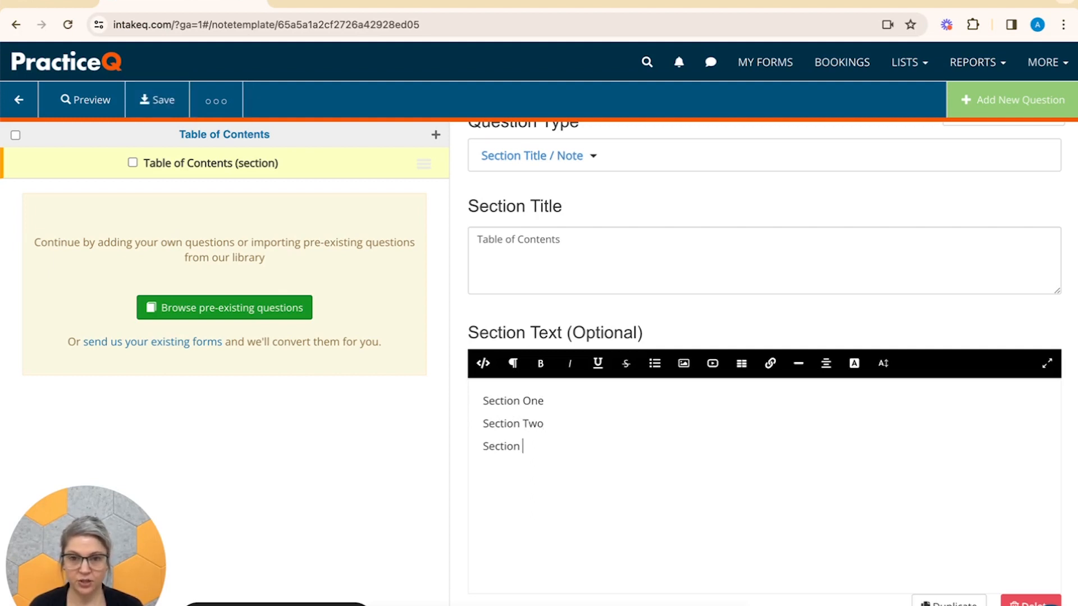
type("Three")
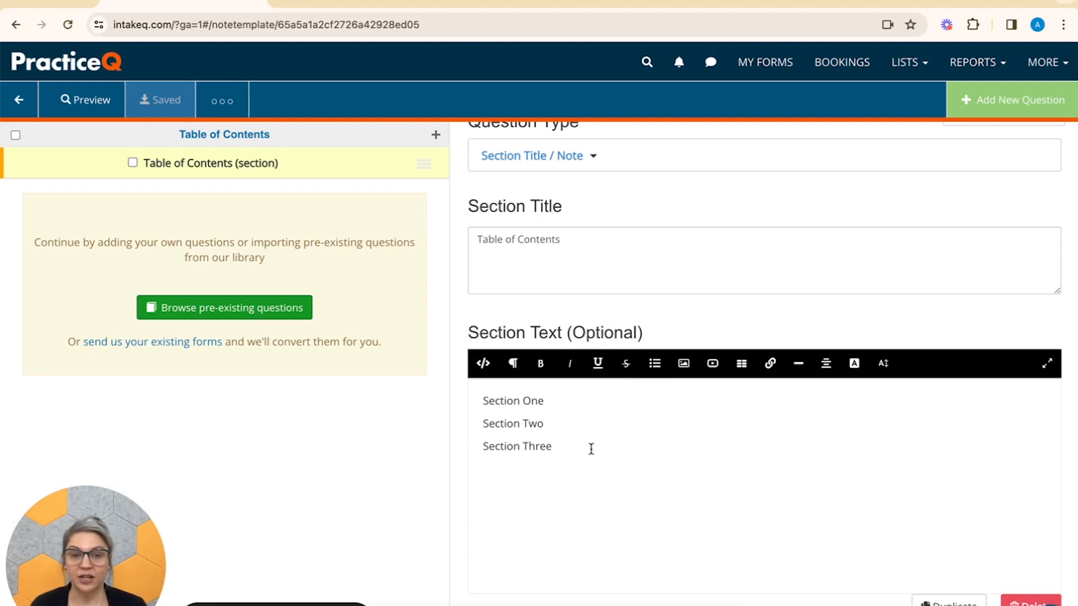
Step: Format the three section names in the section text as an unordered list
left_click_drag(560, 441, 445, 396)
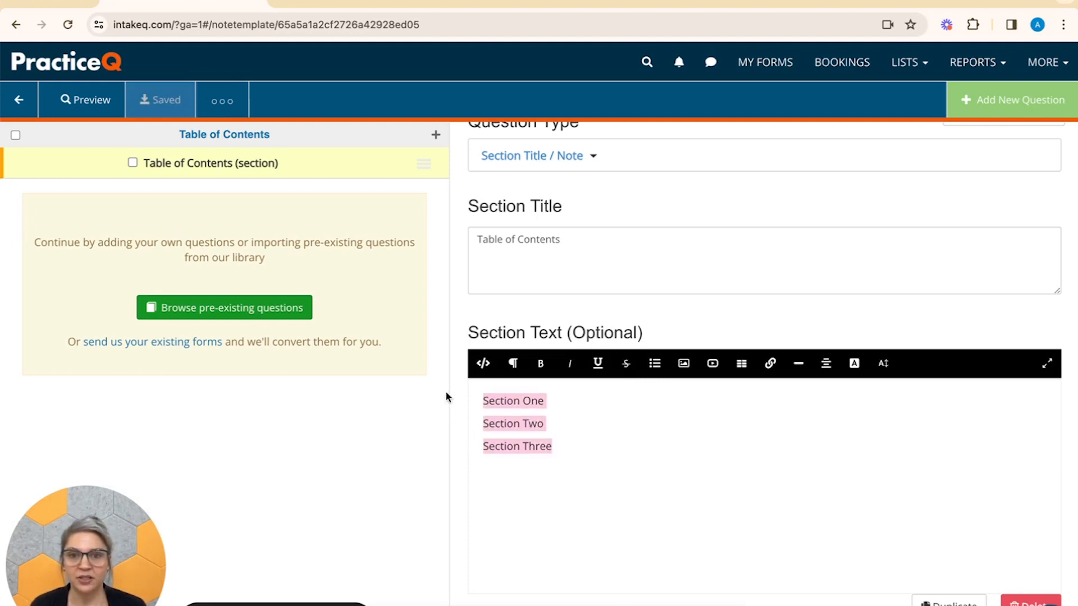
left_click(650, 365)
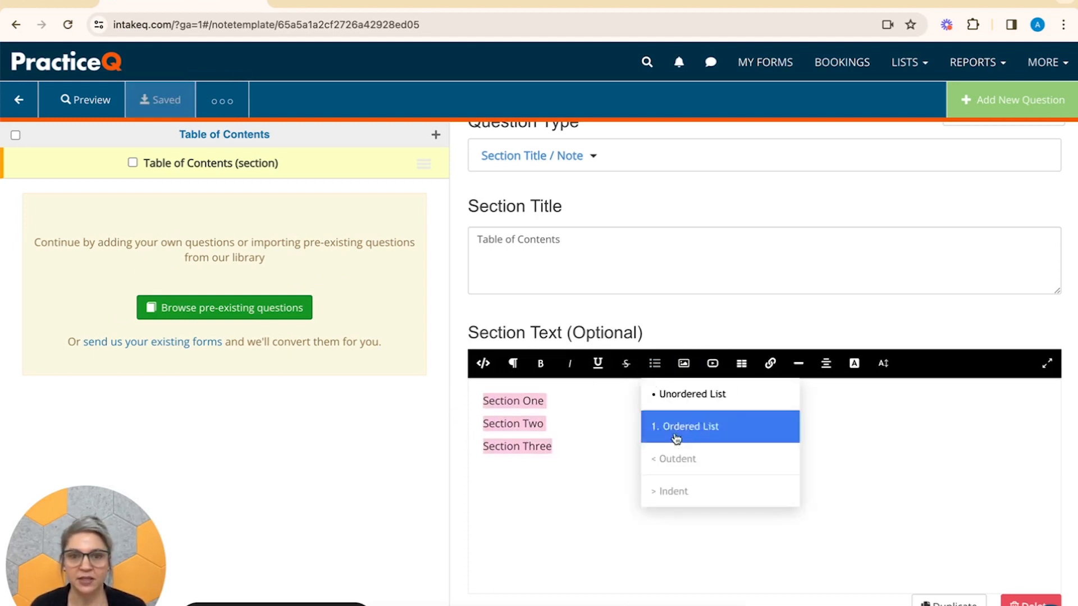
left_click(710, 394)
left_click(695, 517)
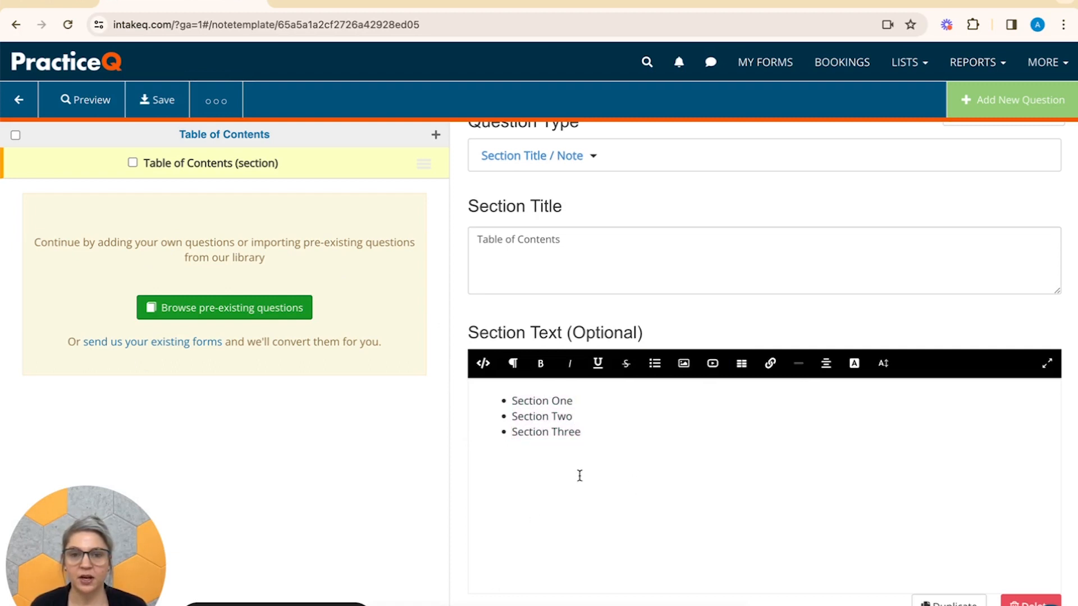
left_click(640, 394)
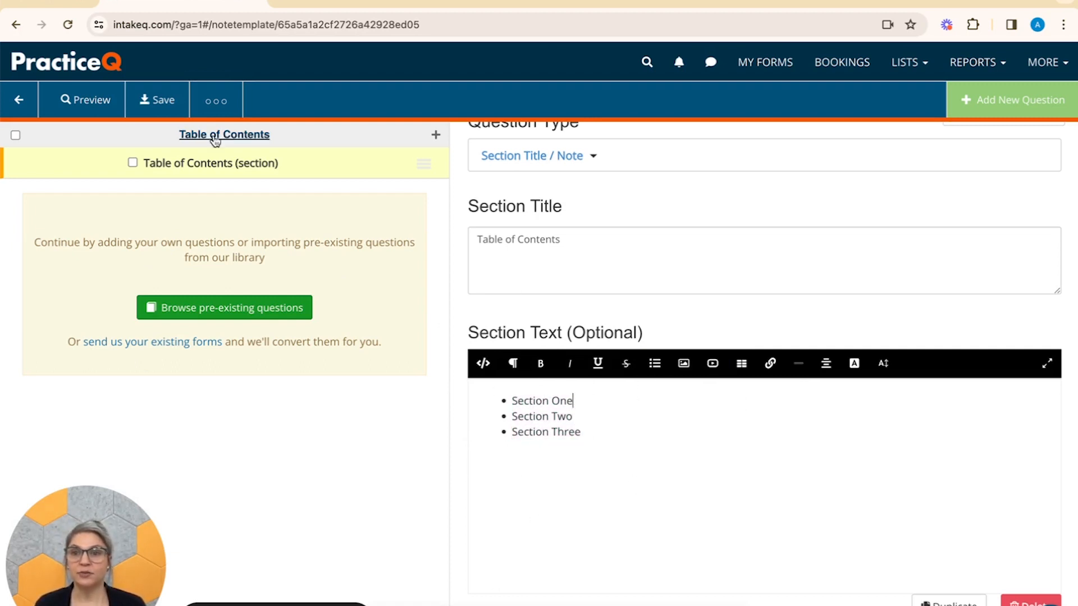
Step: Save the form and preview how the Table of Contents section looks
left_click(158, 100)
left_click(88, 101)
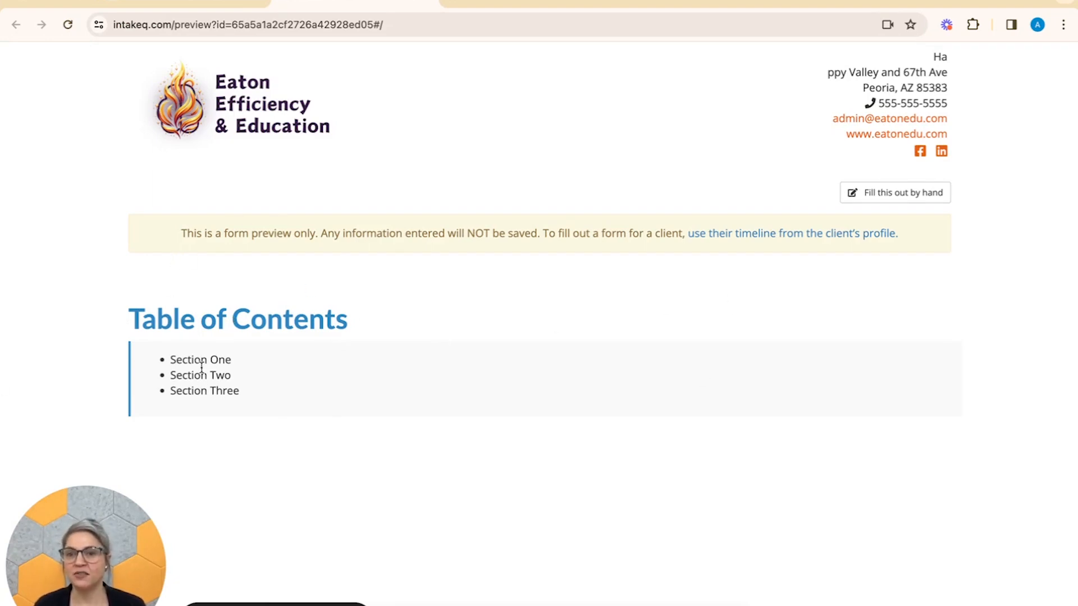
left_click(425, 1)
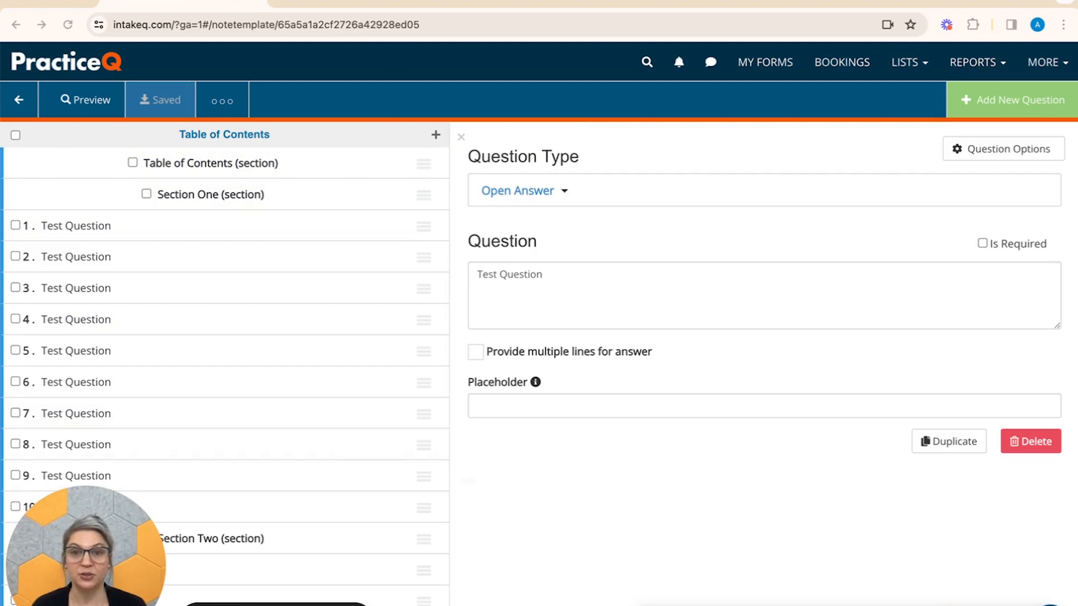
Step: Change the title of the Section 3 section to "Section Three"
left_click(737, 315)
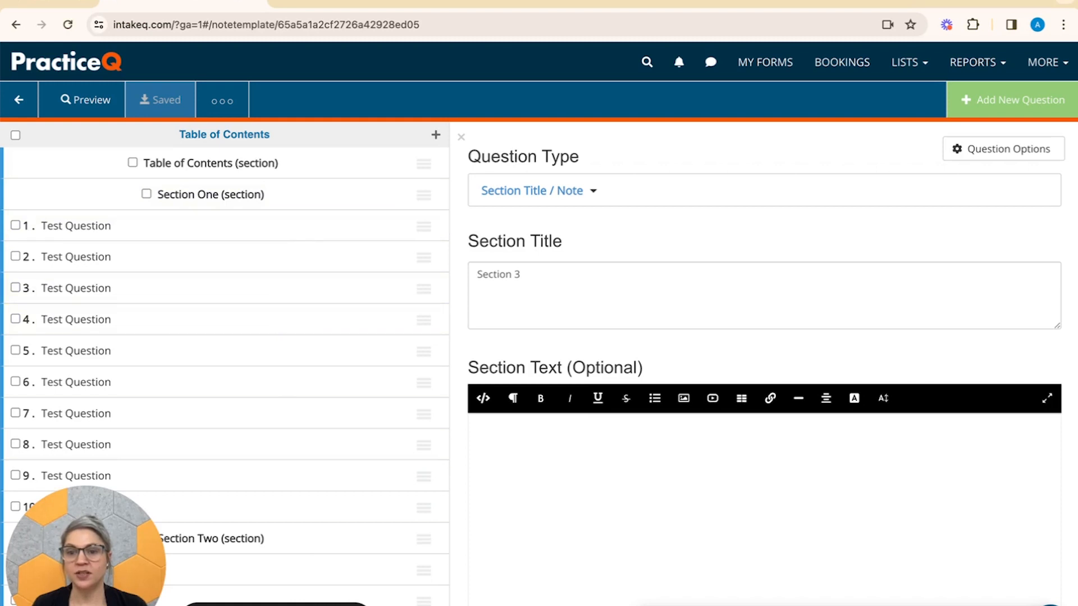
scroll(250, 465, "down", 10)
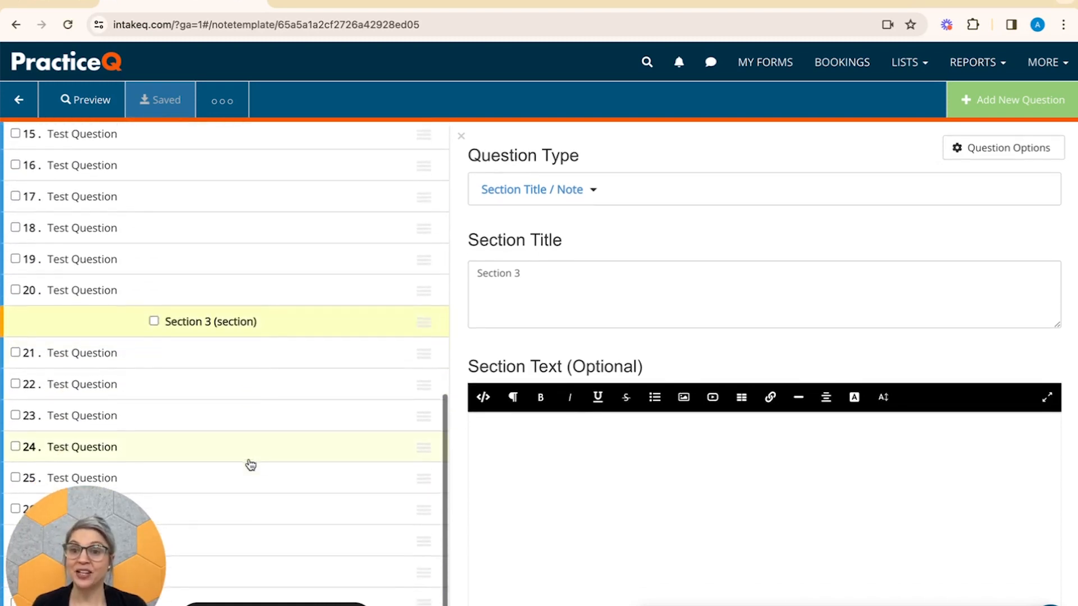
left_click(539, 277)
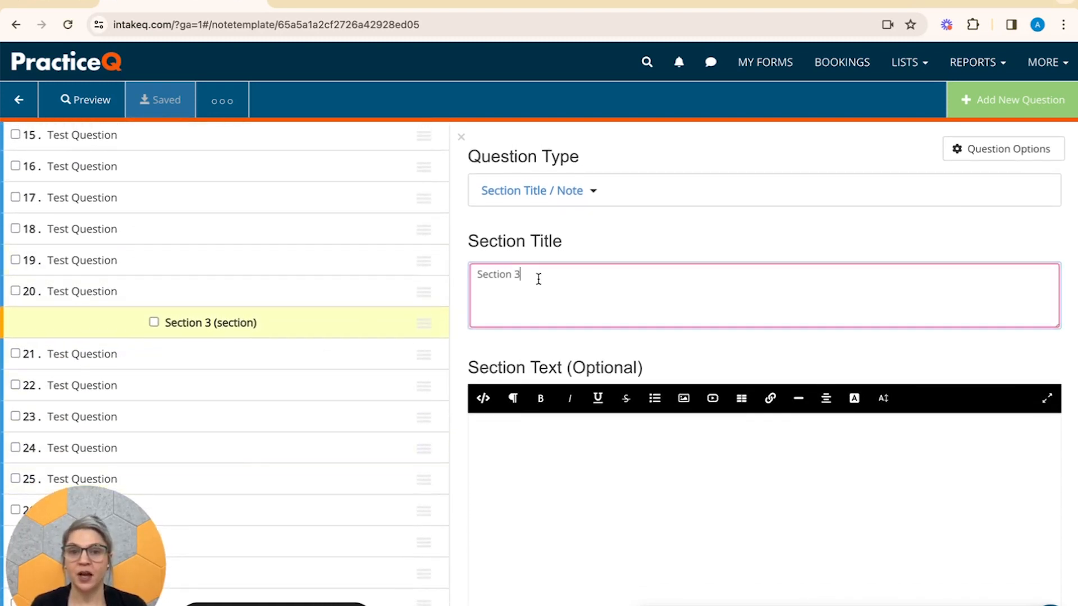
key("BackSpace")
type("T")
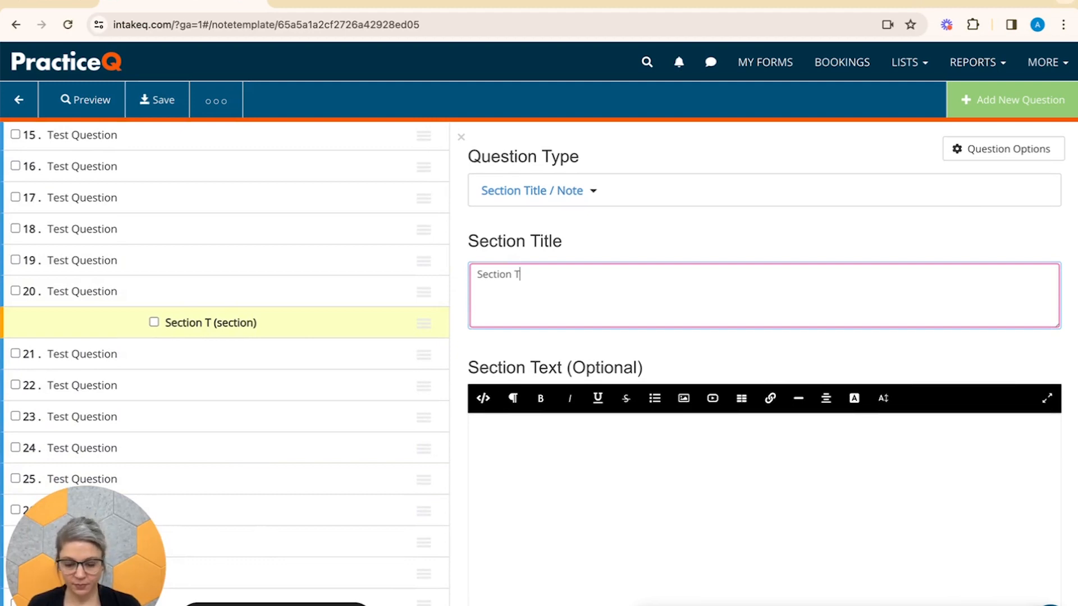
type("hree")
left_click(313, 263)
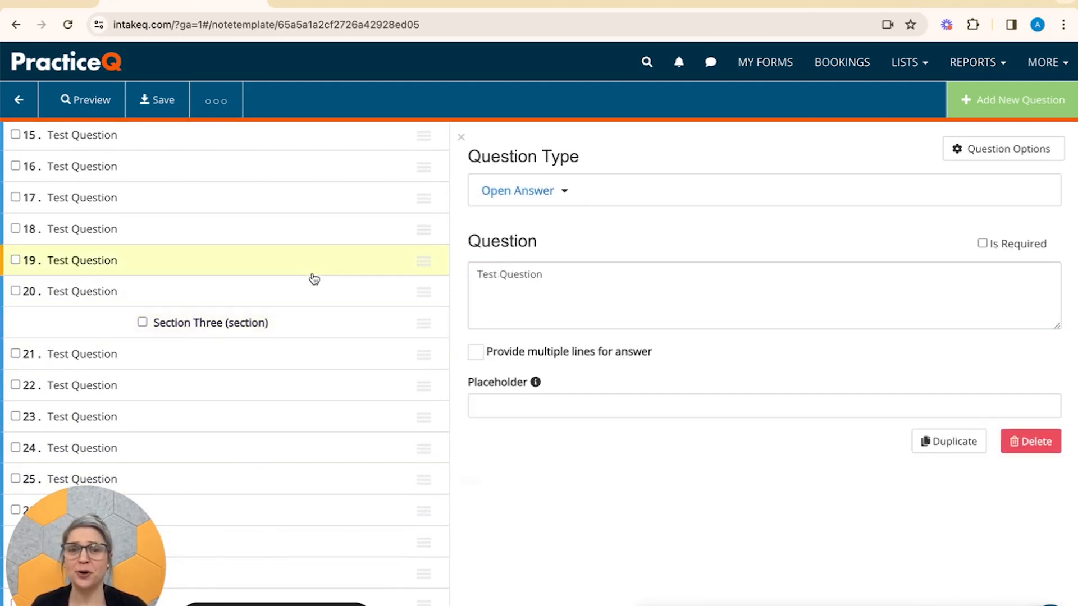
left_click(289, 330)
scroll(292, 340, "up", 10)
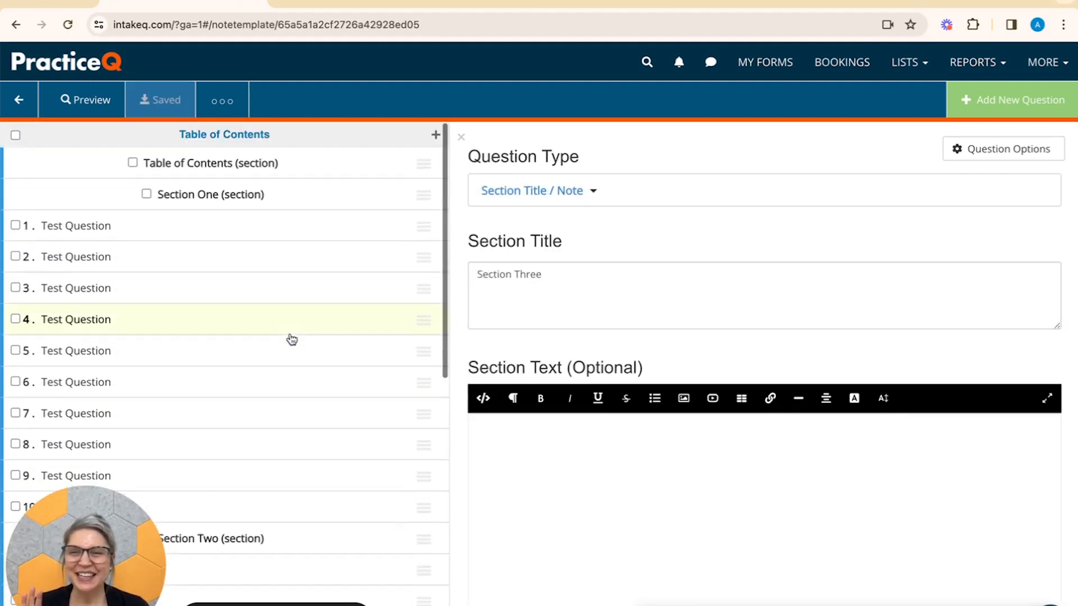
Step: Replace the Section One section's title with the HTML heading <h2 id="section1">Section One</h2>
left_click(302, 195)
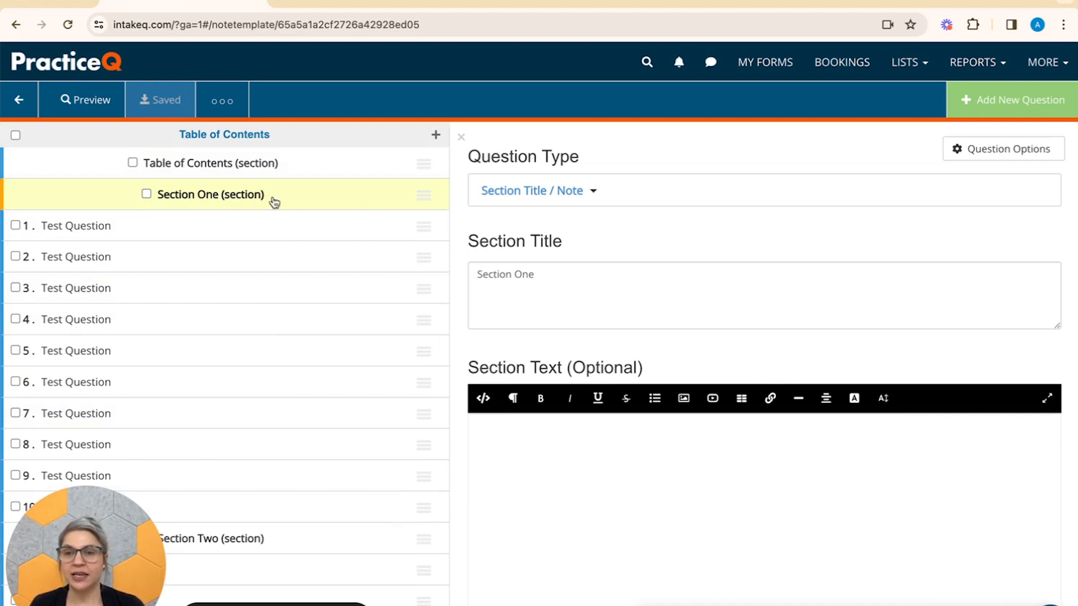
left_click(596, 495)
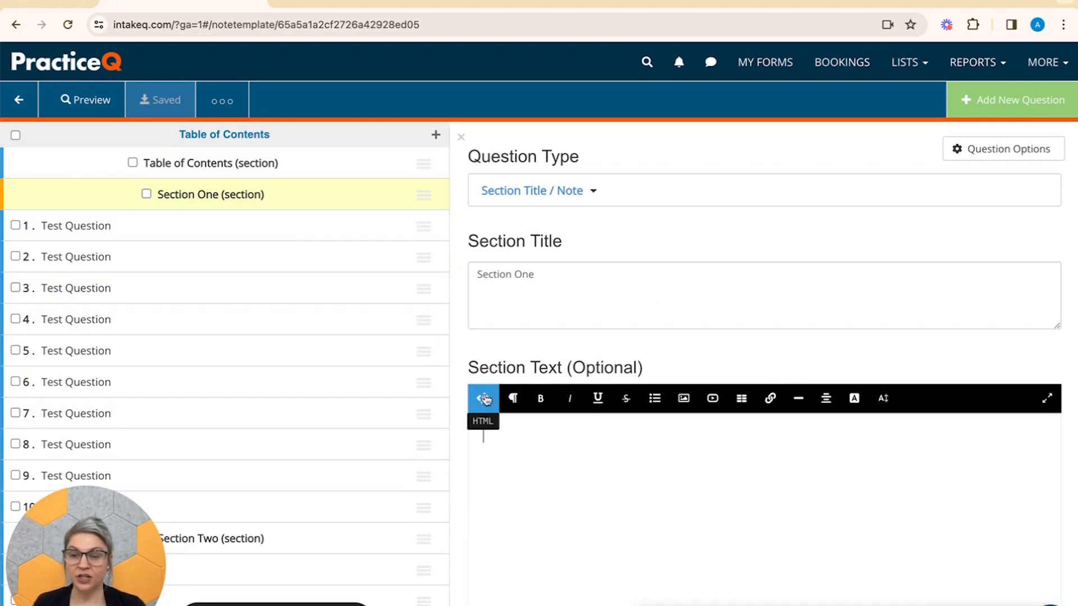
left_click(589, 275)
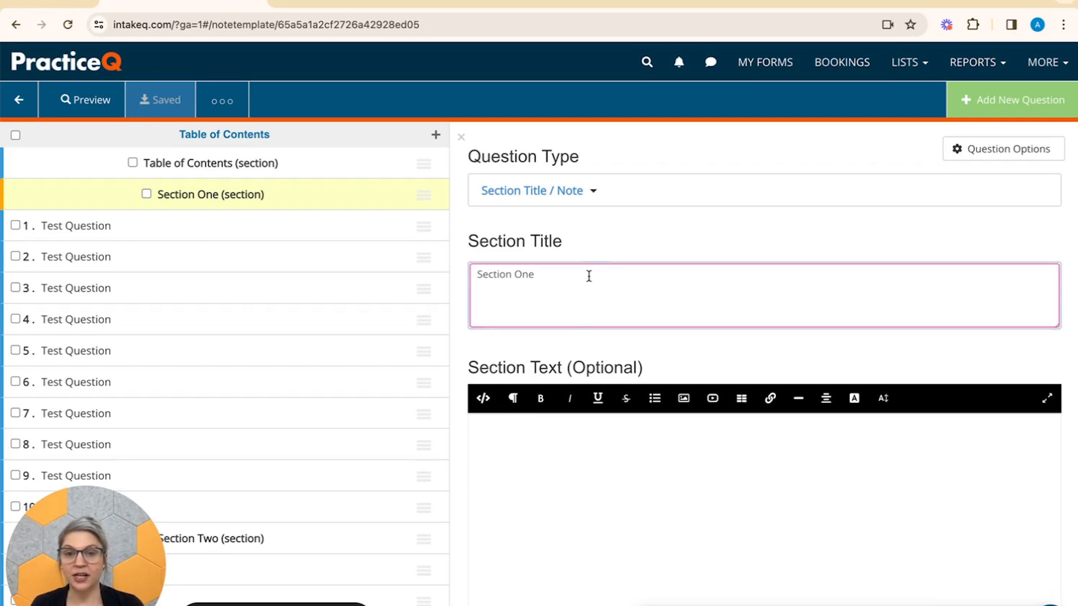
key("ctrl+a")
type("<h2 id=\"section1\">Section 1</h2>")
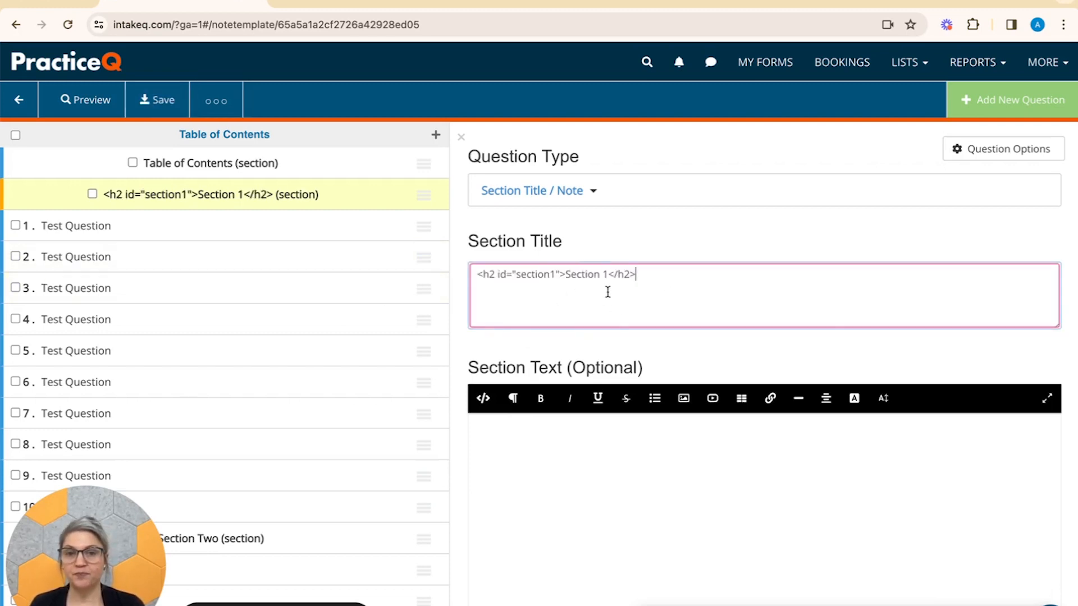
key("BackSpace")
type("One")
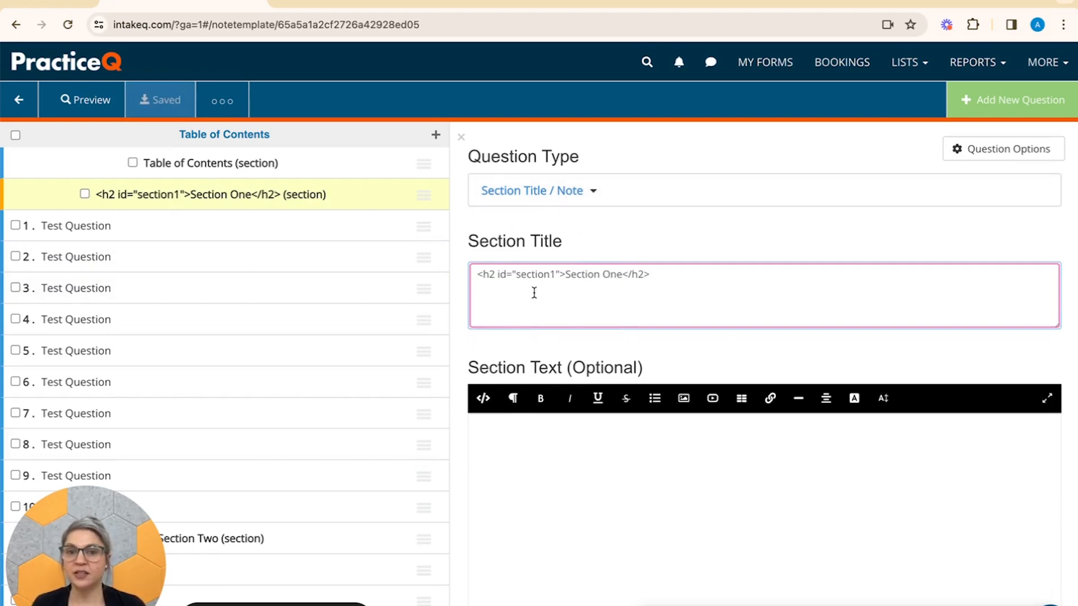
Step: Preview the form to check how the HTML heading in Section One's title renders, and return to the form editor
left_click(87, 99)
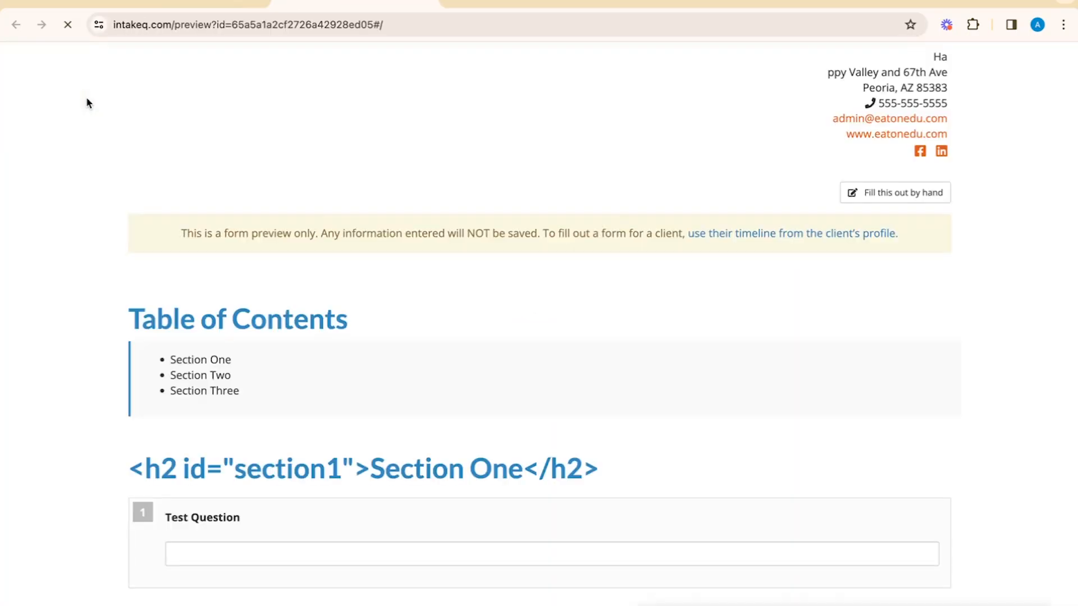
scroll(470, 248, "down", 3)
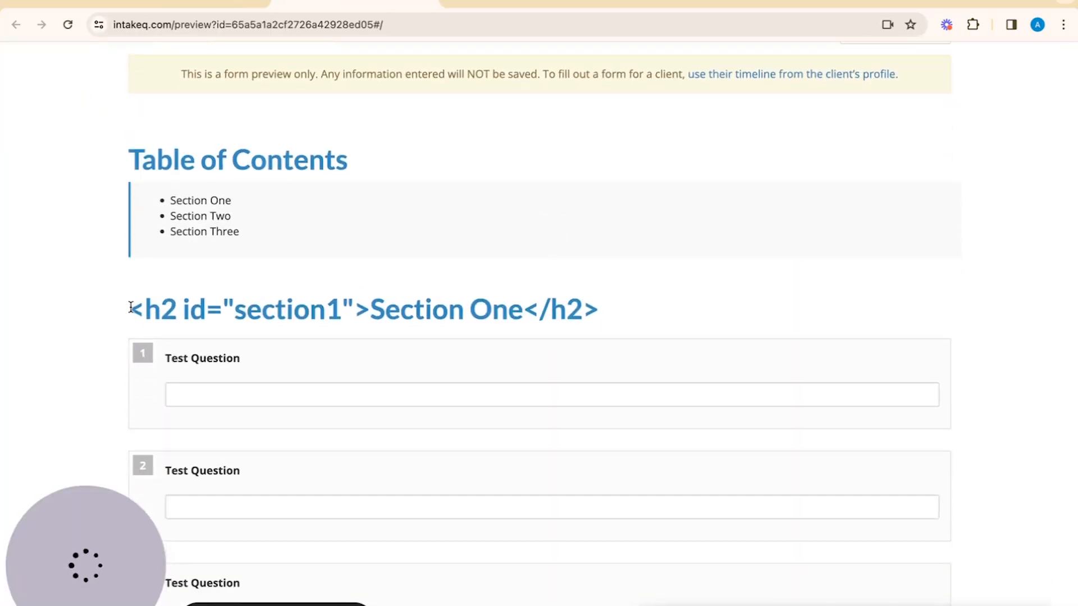
left_click_drag(126, 306, 606, 319)
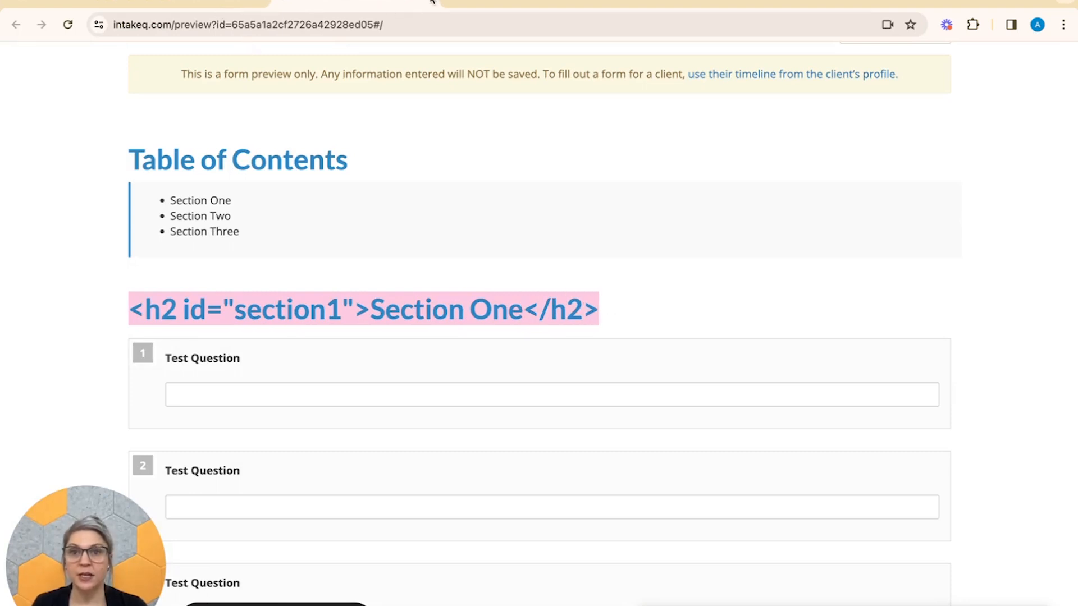
left_click(186, 5)
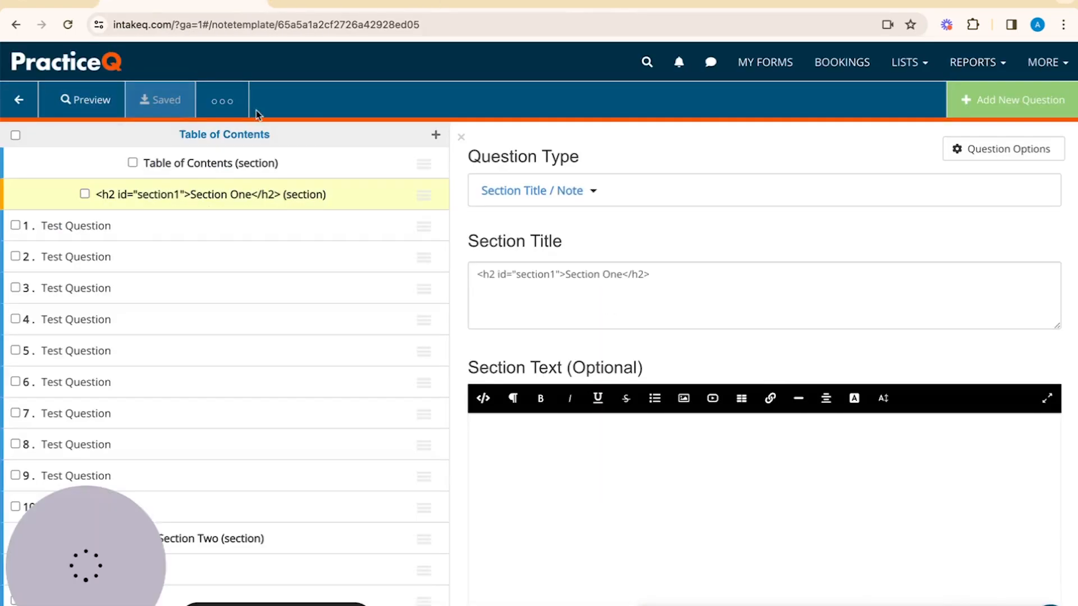
Step: Strip the h2 tags from the section title so it reads "Section One"
left_click(716, 313)
key("super+BackSpace")
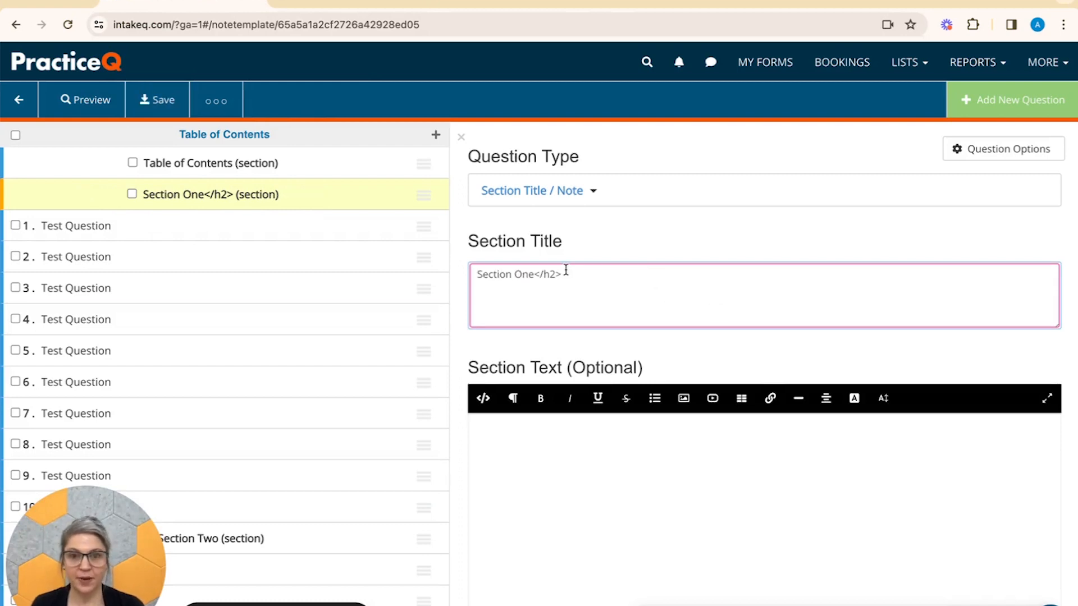
key("BackSpace")
key("BackSpace")
key("BackSpace")
key("BackSpace")
key("BackSpace")
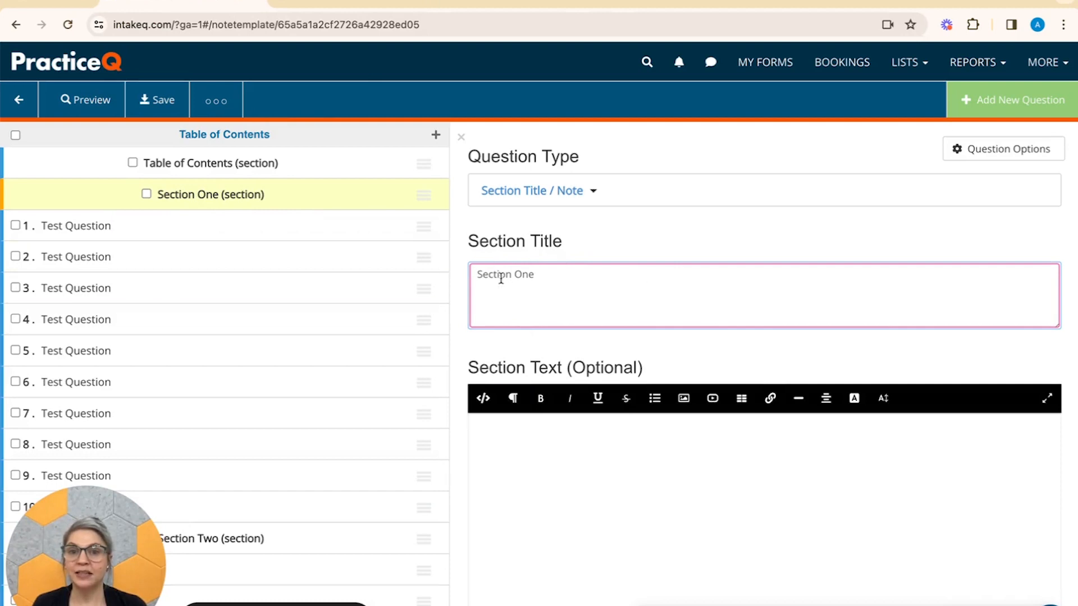
Step: Enter <p id="section1">Section 1</p> in the section text of Section One
left_click(582, 465)
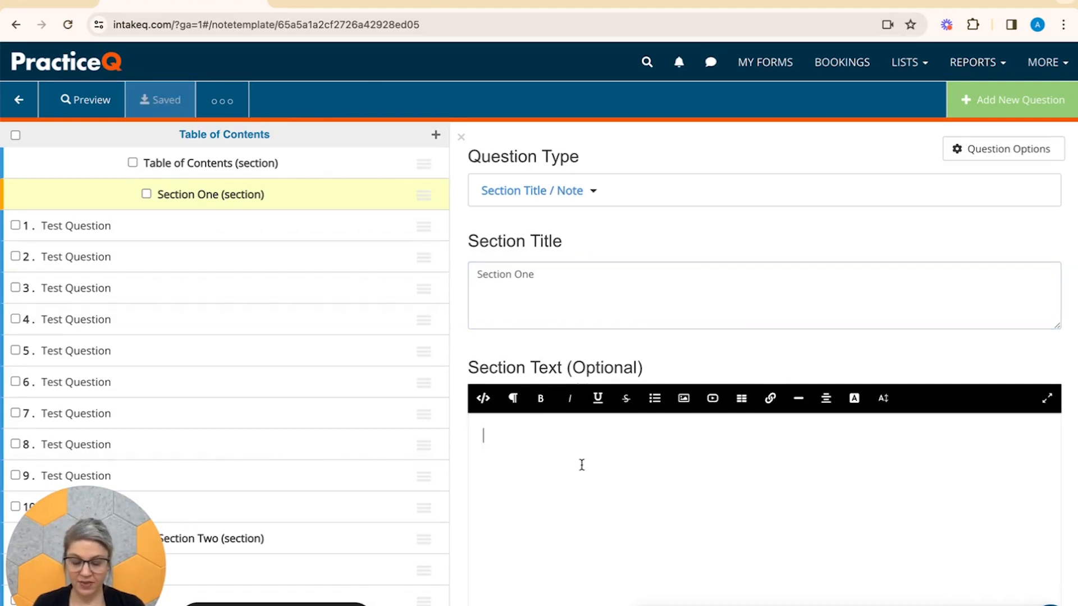
type("<h2 id=\"section1\">Section 1</h2>")
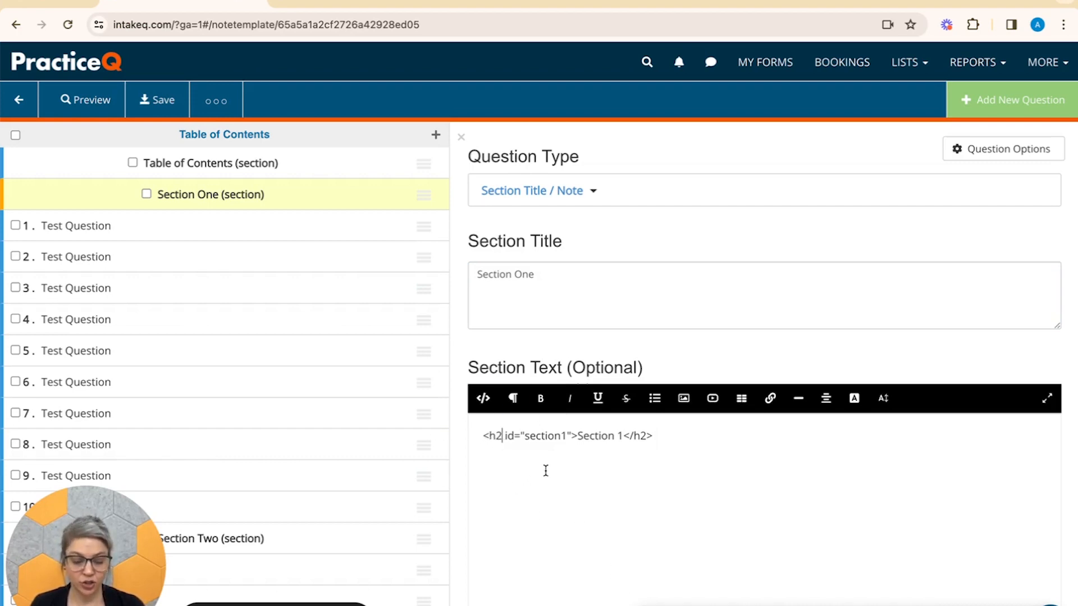
key("BackSpace")
key("BackSpace")
type("p")
left_click(639, 436)
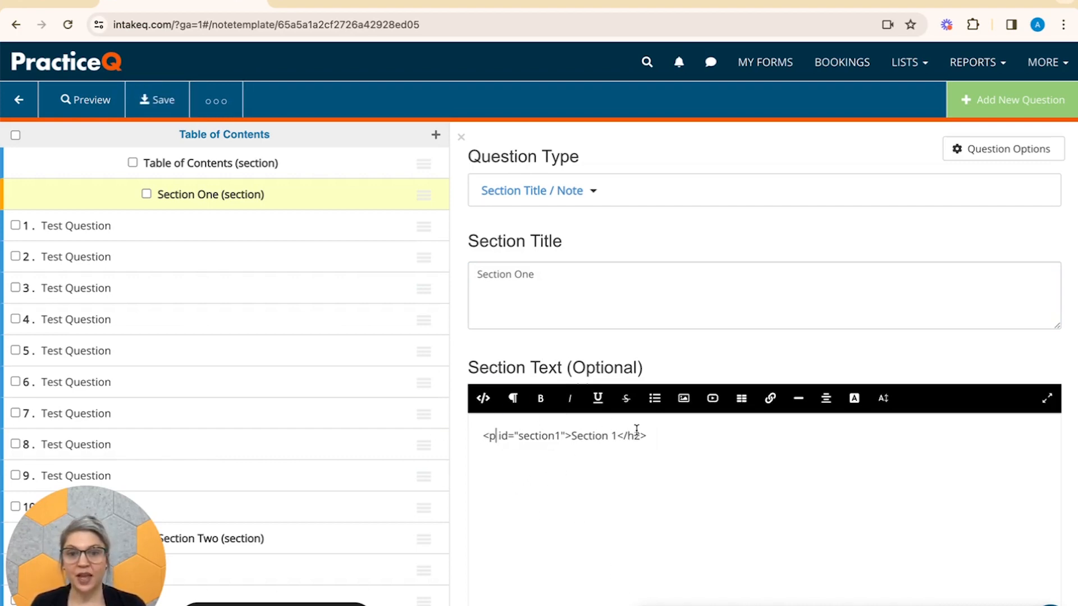
key("BackSpace")
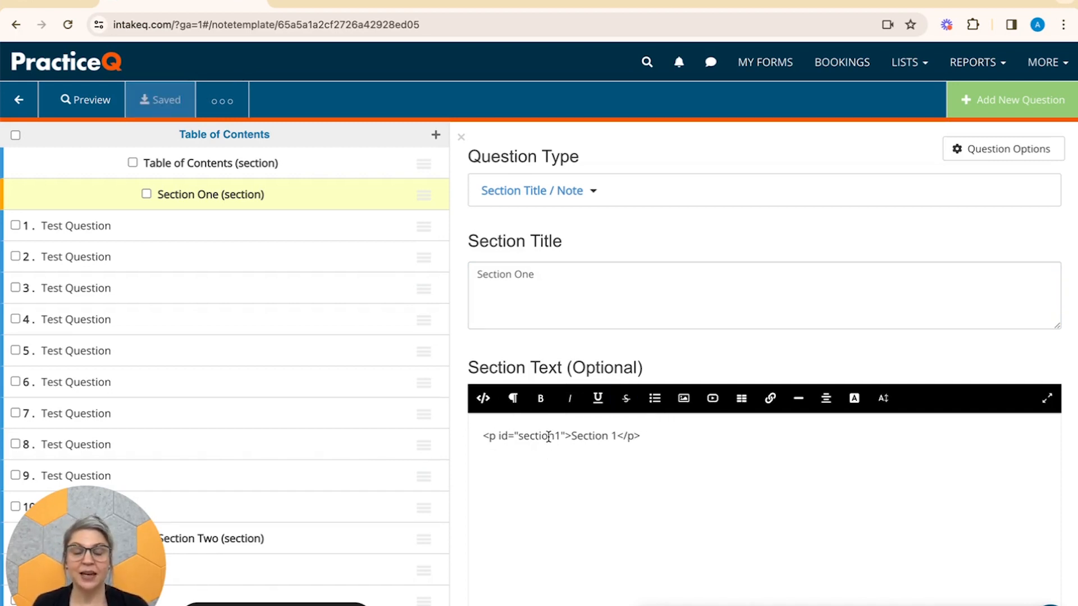
Step: Duplicate the paragraph code below itself in the section text and change the copy to <h2 id="section1">Section 1</h2>
left_click_drag(661, 438, 404, 443)
key("ctrl+c")
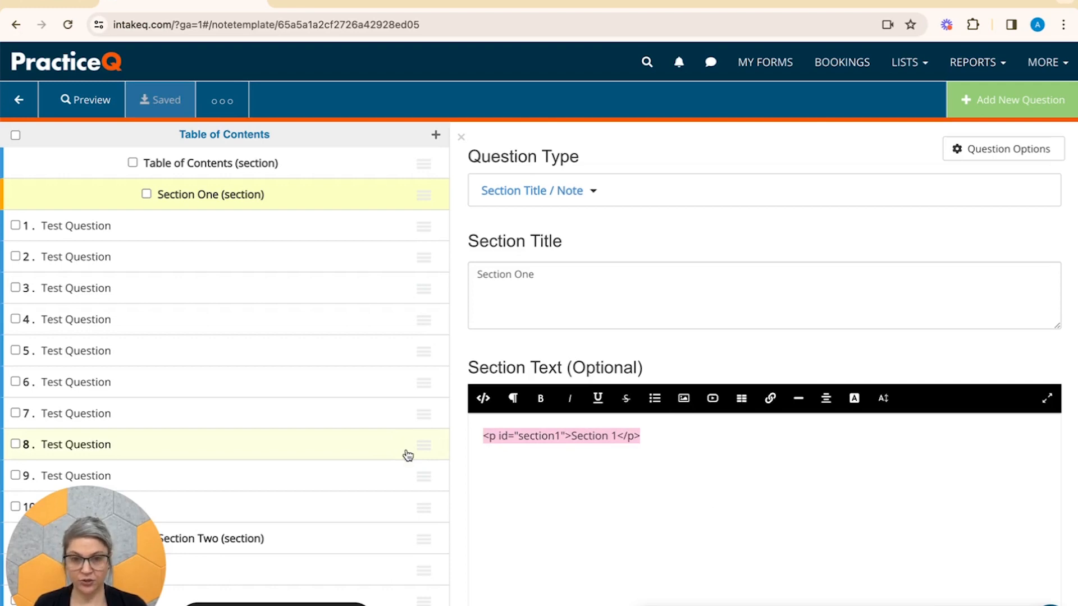
left_click(670, 430)
key("Return")
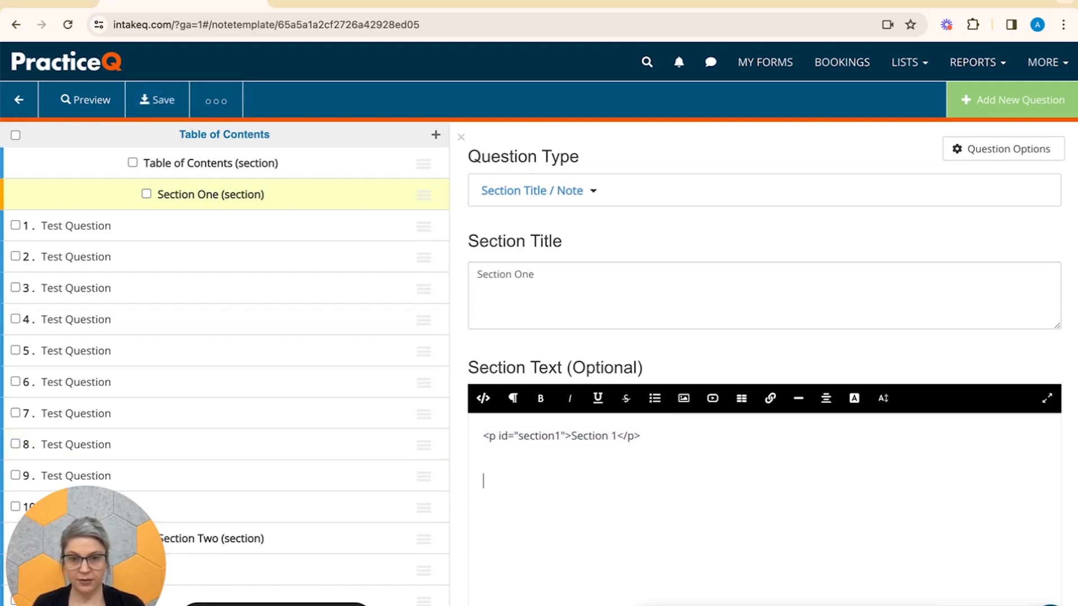
key("ctrl+v")
left_click(490, 482)
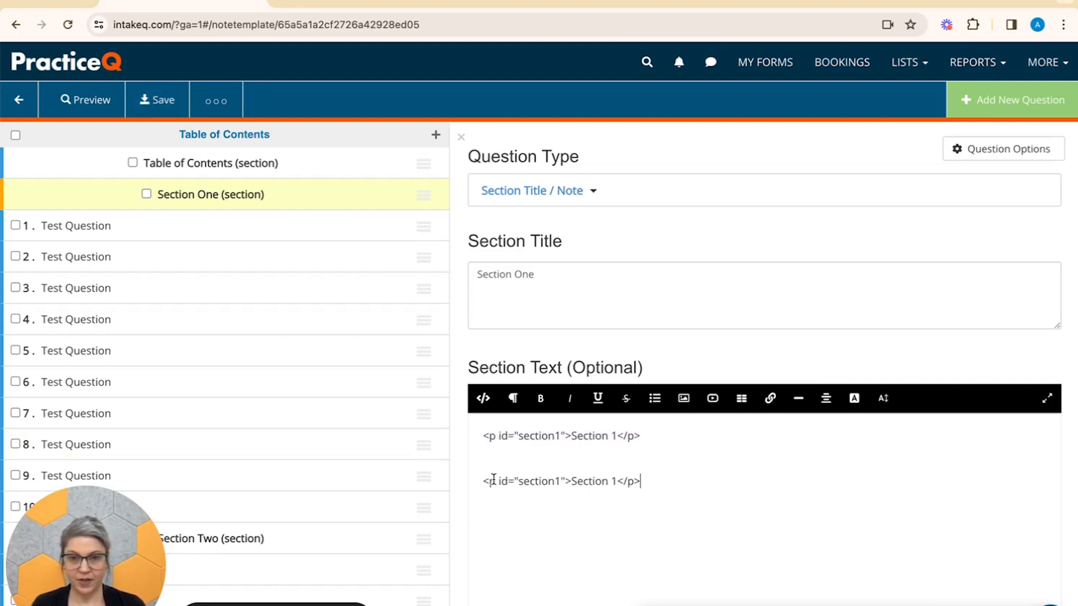
key("Delete")
key("Delete")
type("h2")
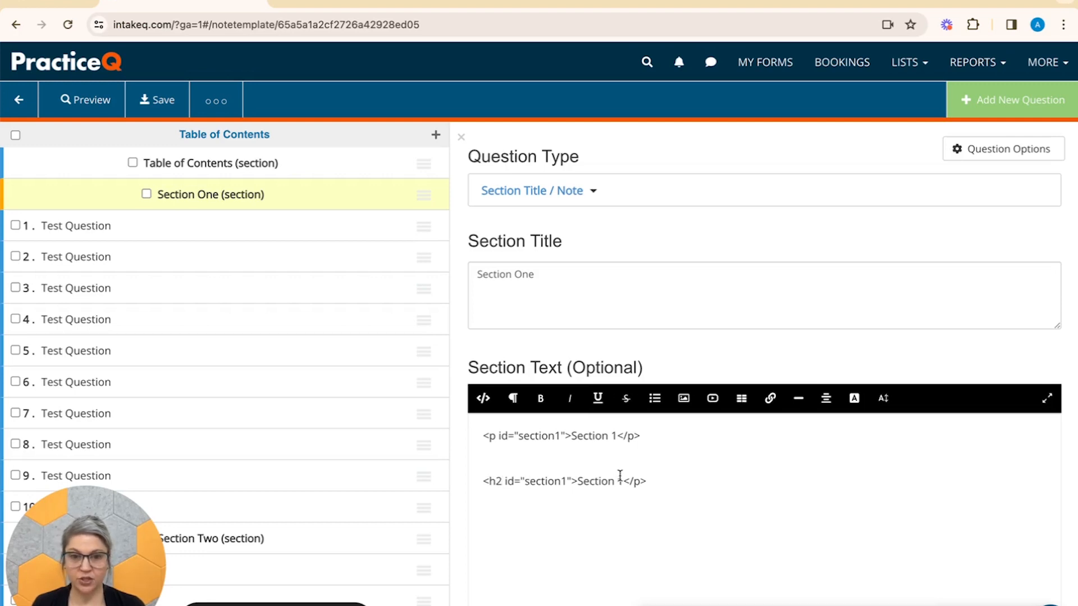
left_click(638, 481)
key("BackSpace")
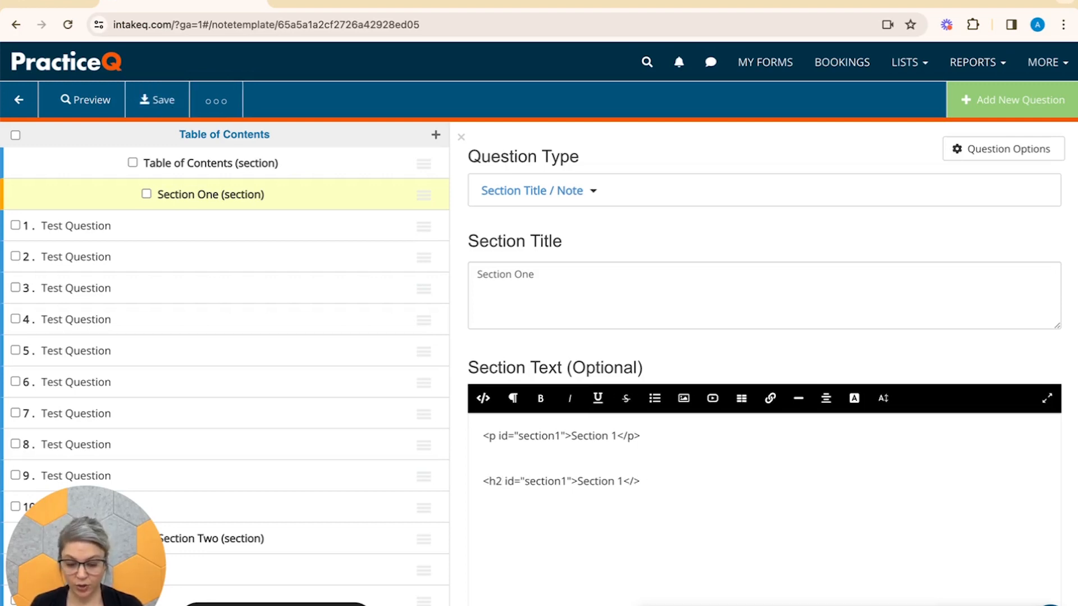
type("h2")
Step: Move both lines of code out of the formatted section text and into its HTML source view
key("ctrl+a")
key("ctrl+c")
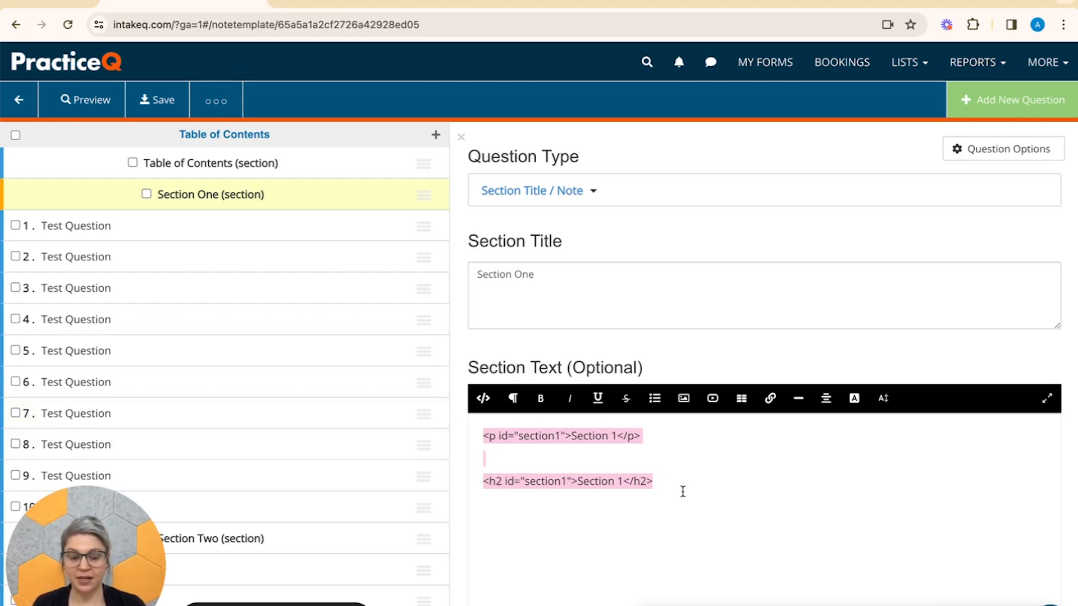
key("BackSpace")
left_click(483, 398)
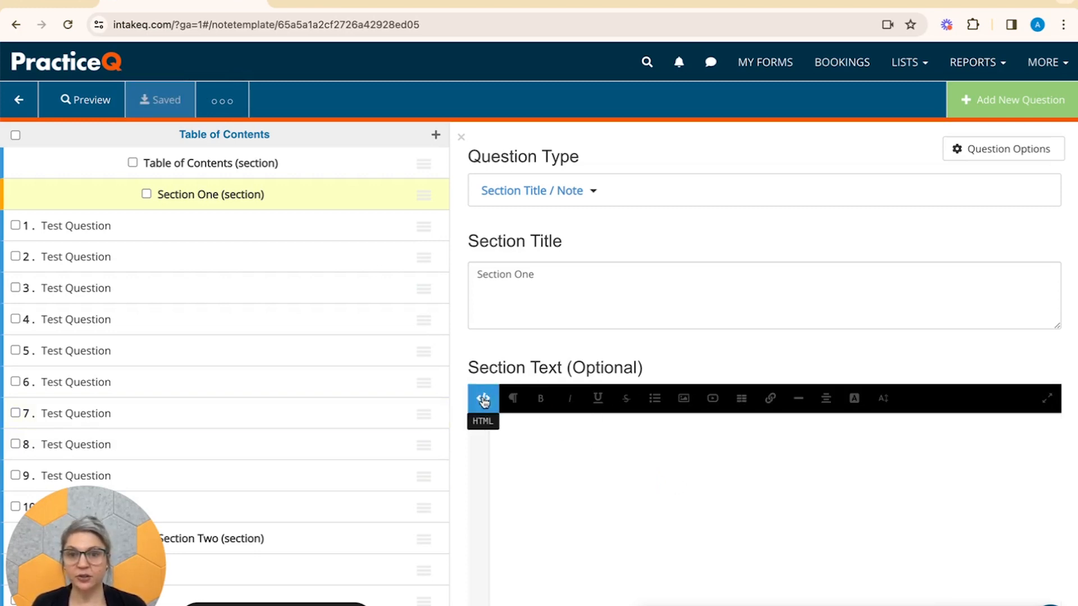
key("ctrl+v")
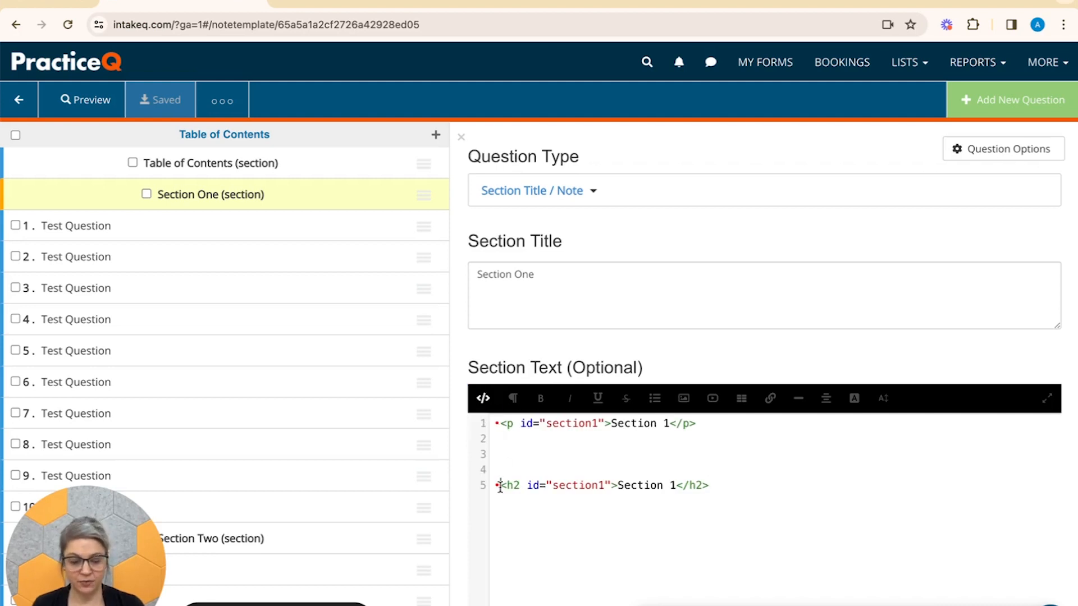
Step: Delete the blank lines between the p and h2 elements and the stray characters in front of them
key("BackSpace")
key("BackSpace")
key("BackSpace")
key("BackSpace")
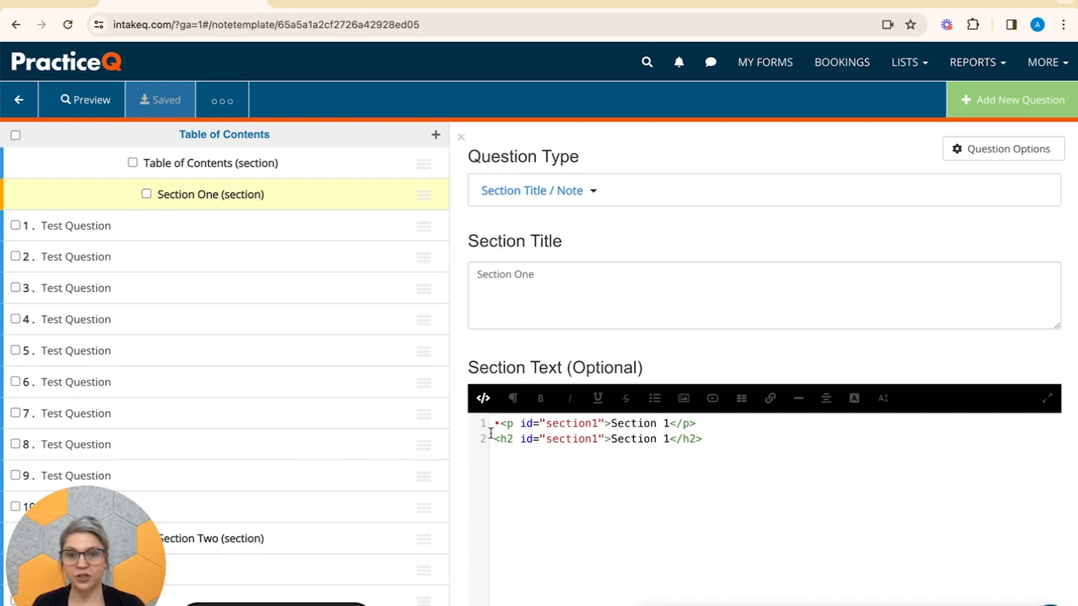
left_click(502, 423)
key("BackSpace")
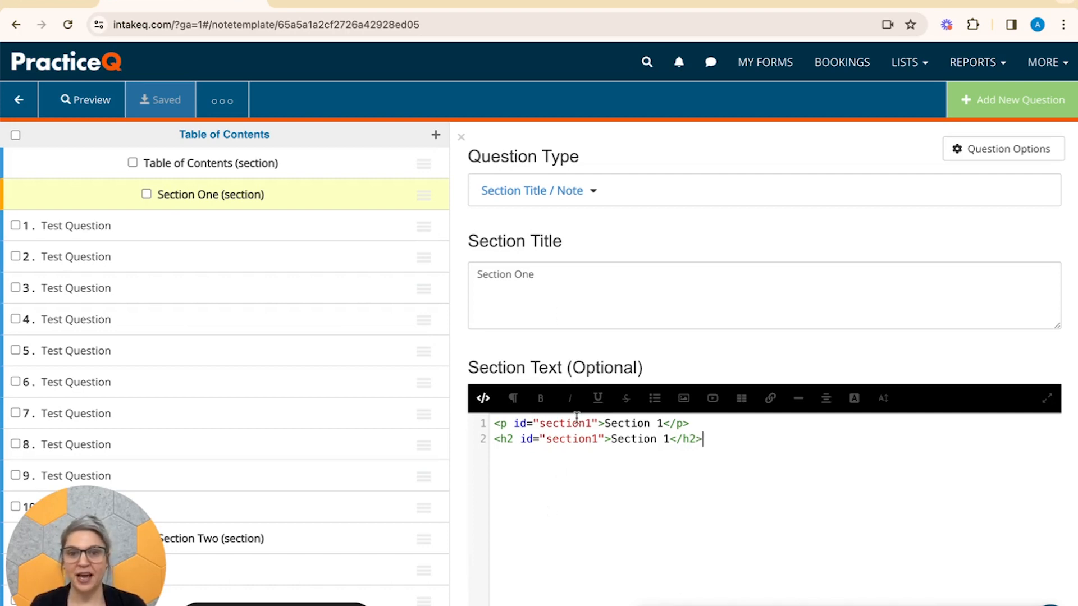
Step: Retitle the section "Section One - Title" and change the HTML texts to "Section 1 Paragraph" in the p line and "Section 1 Header 2" in the h2 line
left_click(551, 277)
type("- Title")
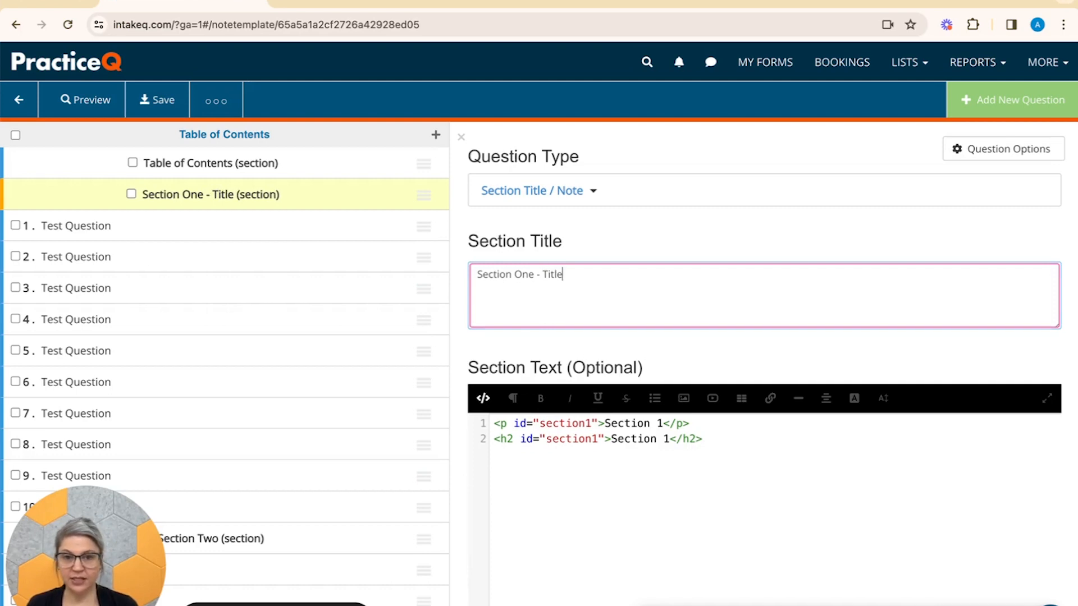
left_click(664, 422)
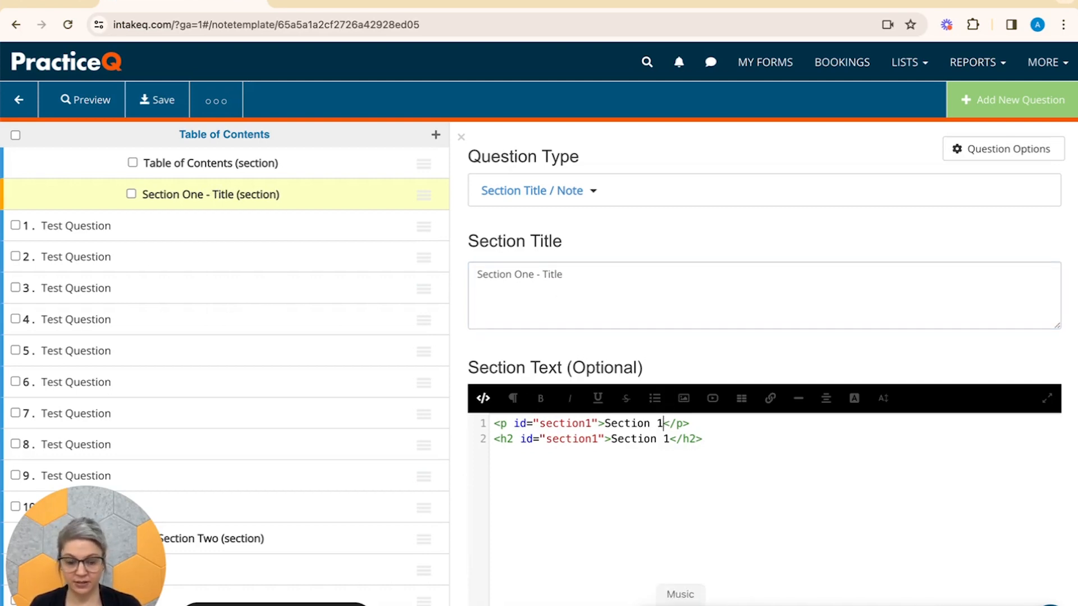
type("Paragraph")
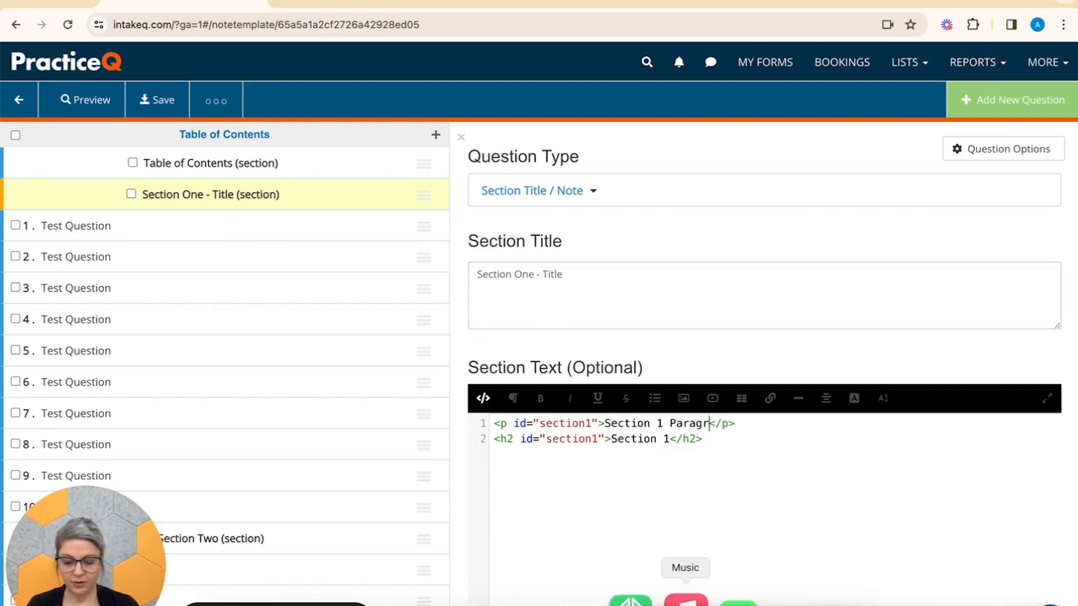
left_click(669, 440)
type("Header ")
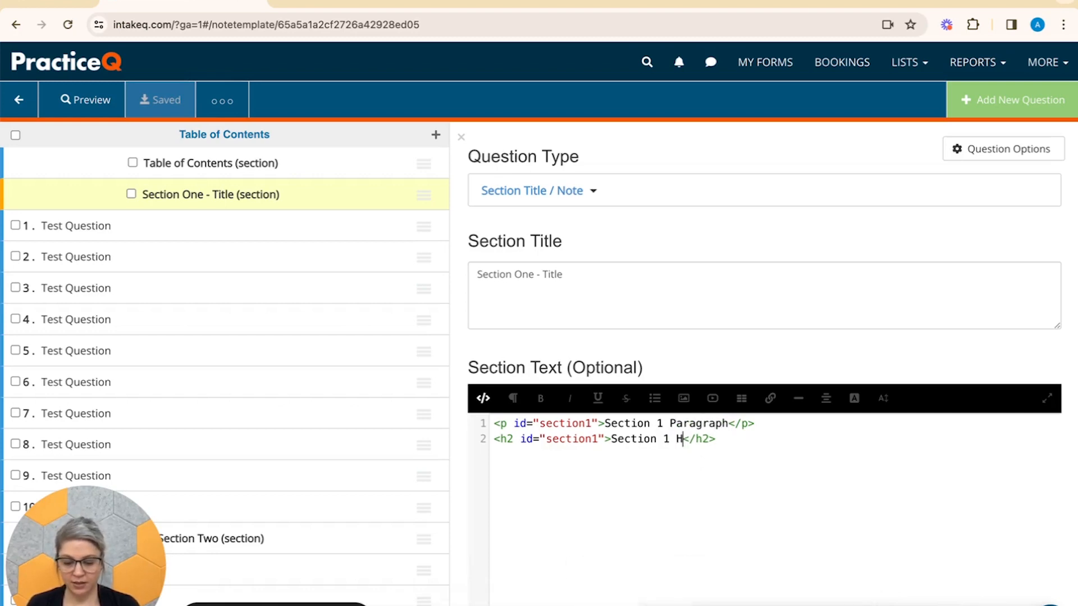
type("2")
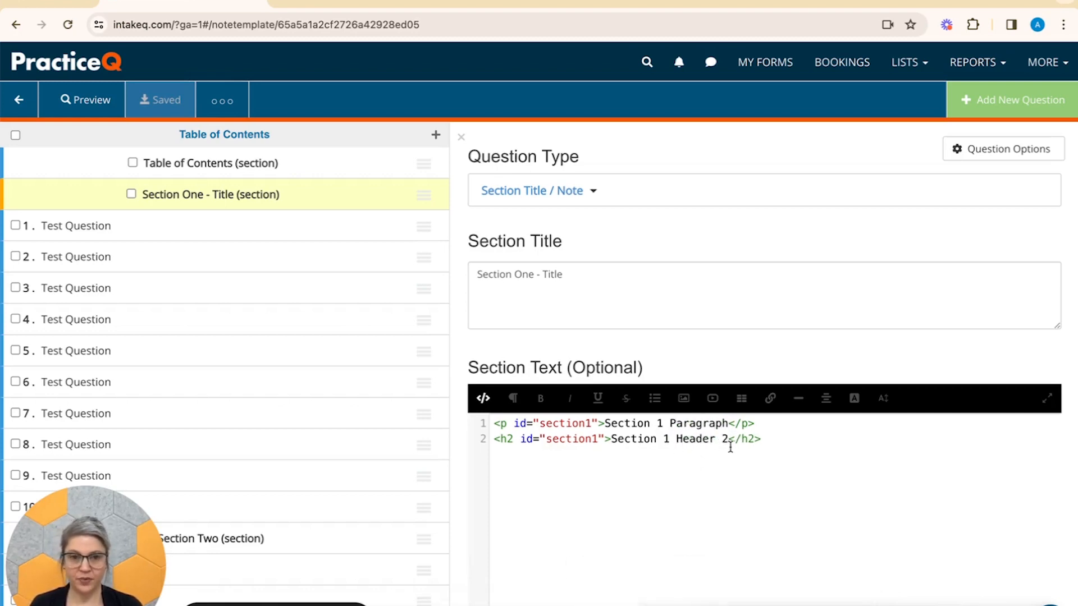
Step: Move the h2 line above the p line in the HTML source, each on its own line, and return to the formatted view
left_click_drag(771, 439, 486, 436)
key("ctrl+c")
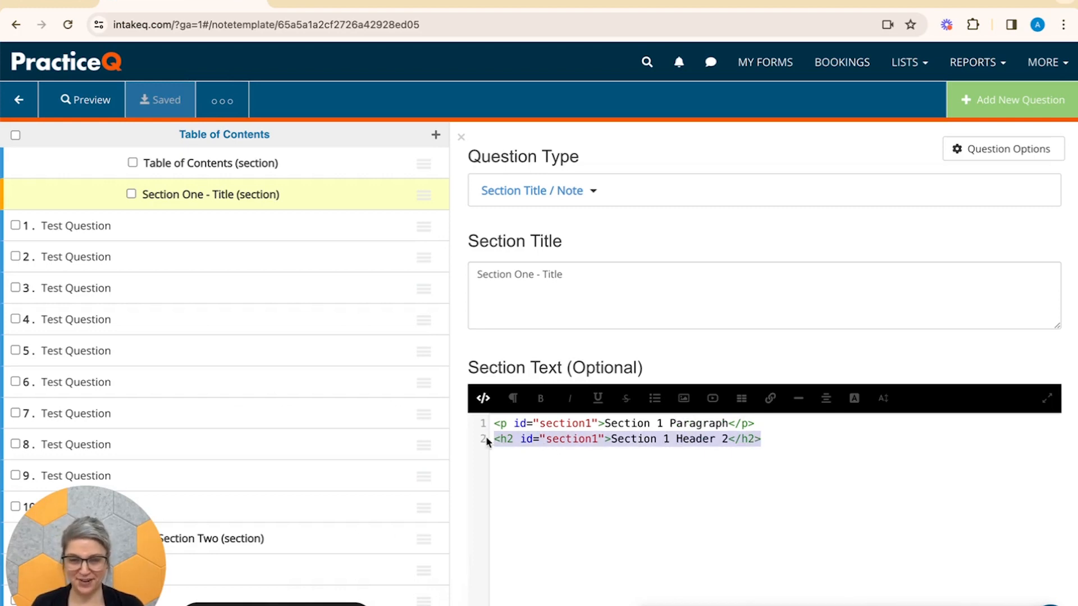
key("BackSpace")
left_click(493, 423)
key("ctrl+v")
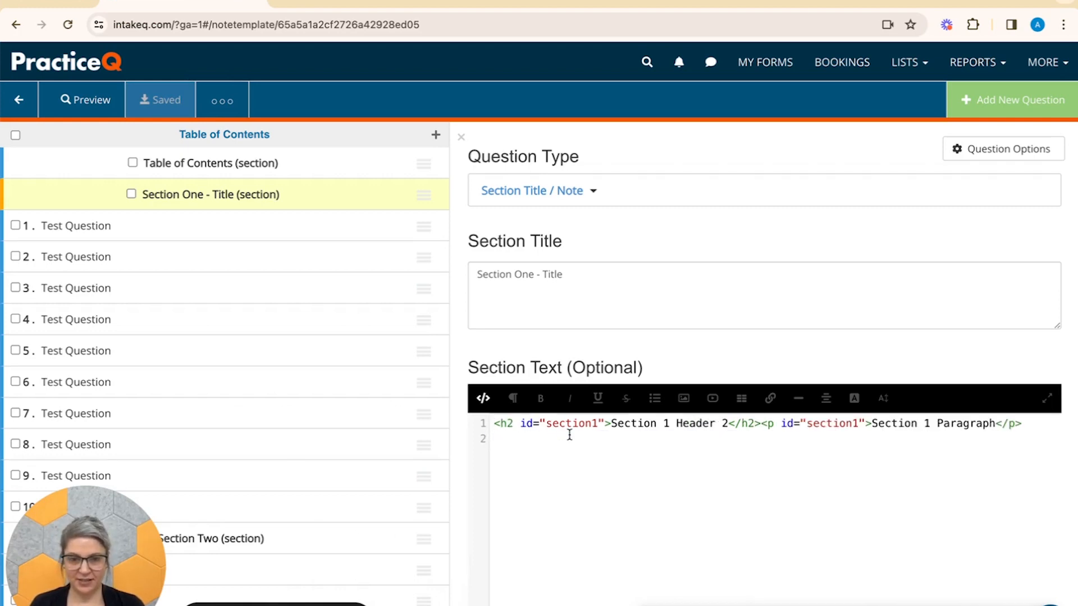
key("Return")
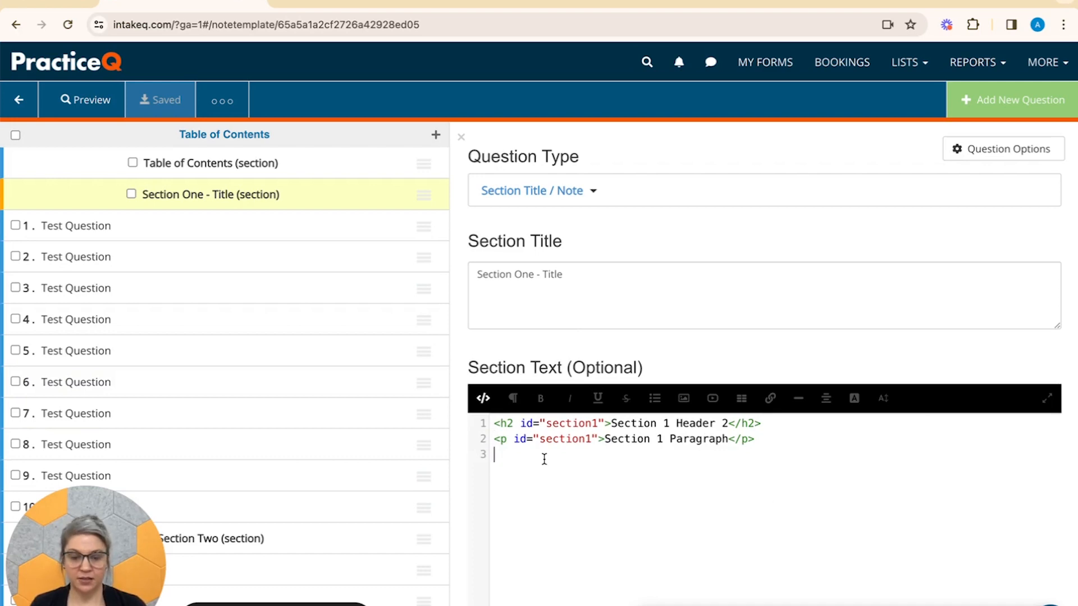
key("BackSpace")
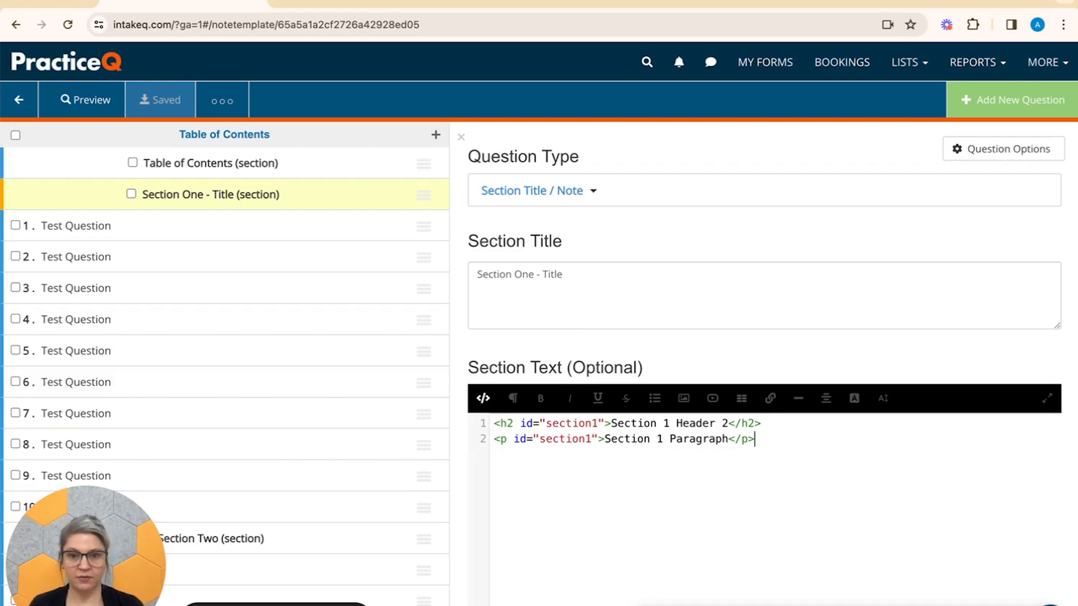
left_click(483, 399)
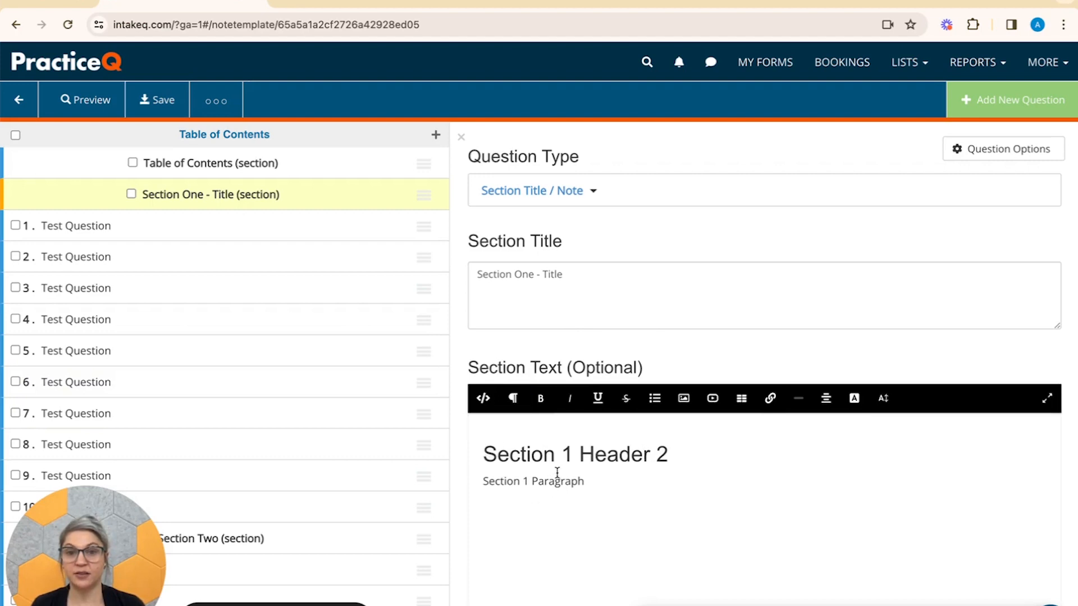
Step: Save the form and preview how Section One's title, header and paragraph text compare
left_click(164, 104)
left_click(89, 102)
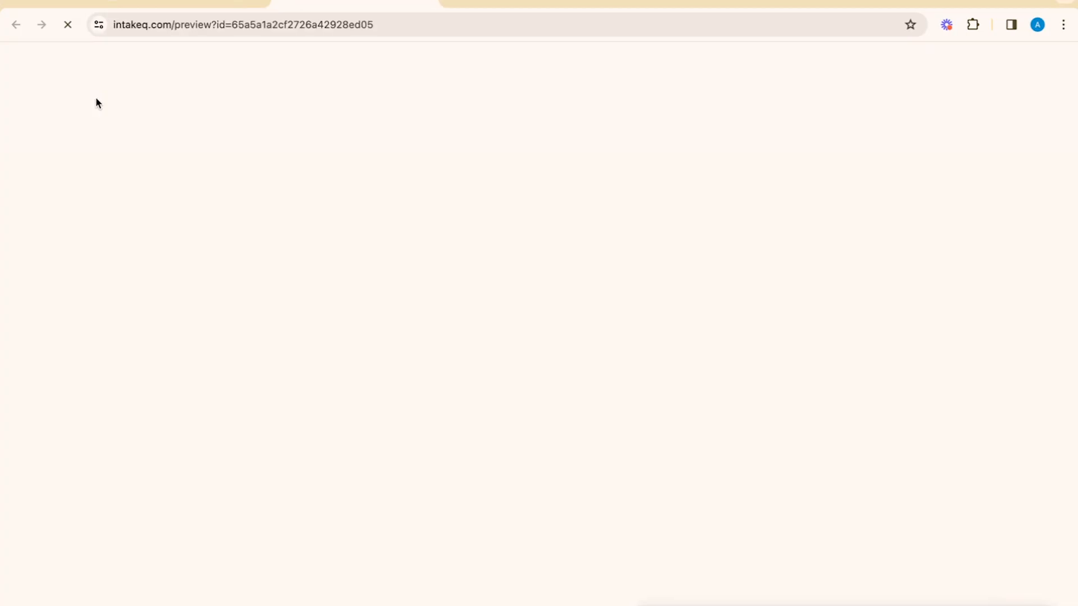
scroll(353, 229, "down", 4)
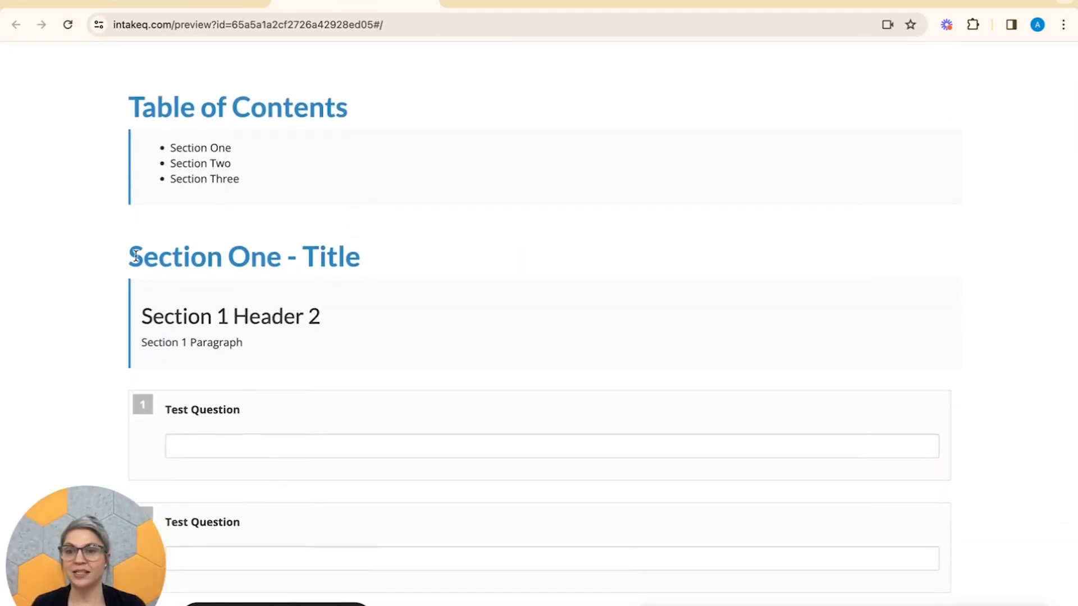
left_click_drag(144, 257, 425, 260)
left_click(431, 257)
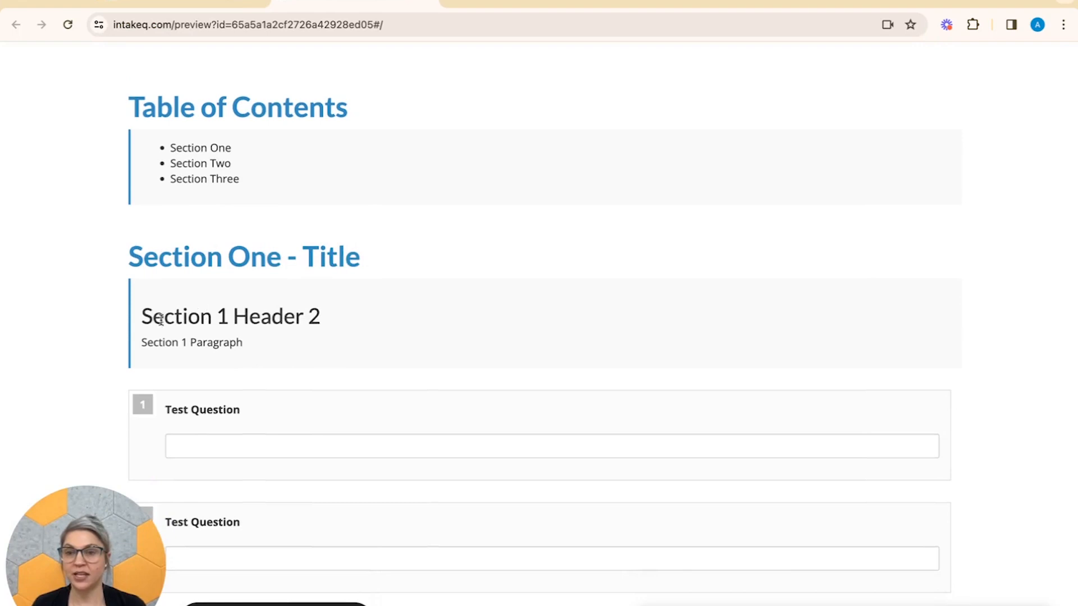
left_click_drag(141, 316, 341, 315)
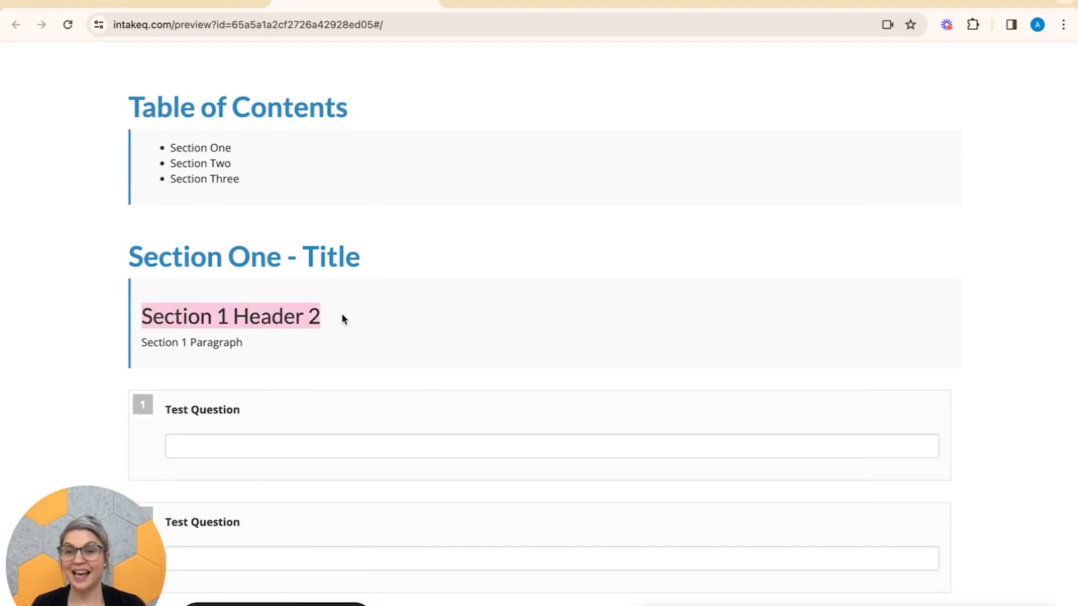
left_click(342, 316)
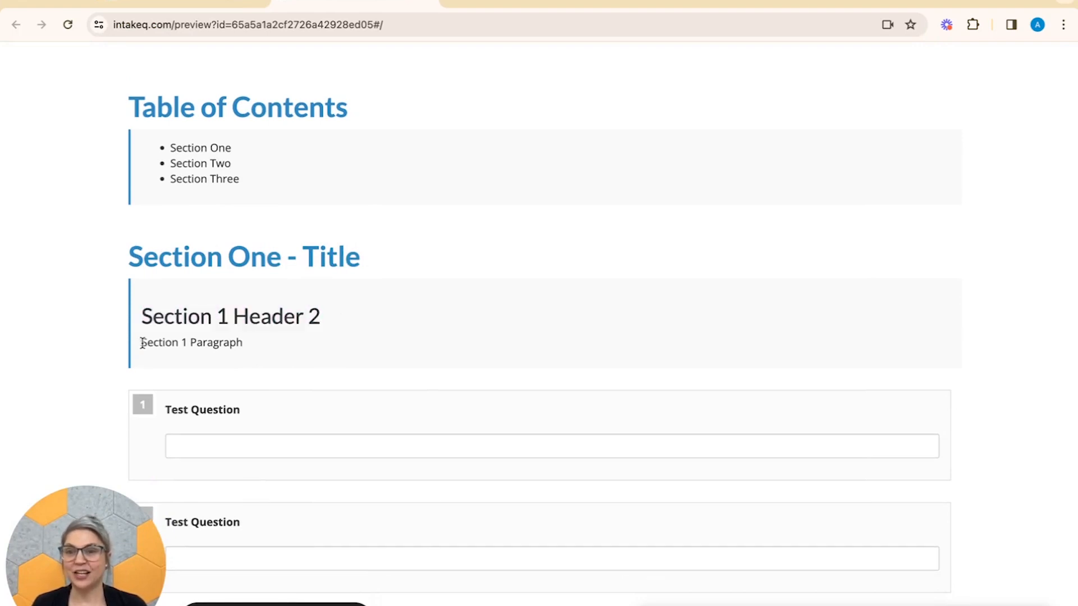
Step: Examine the "Section 1 Paragraph" text in the preview and return to the form editor
left_click_drag(142, 343, 279, 348)
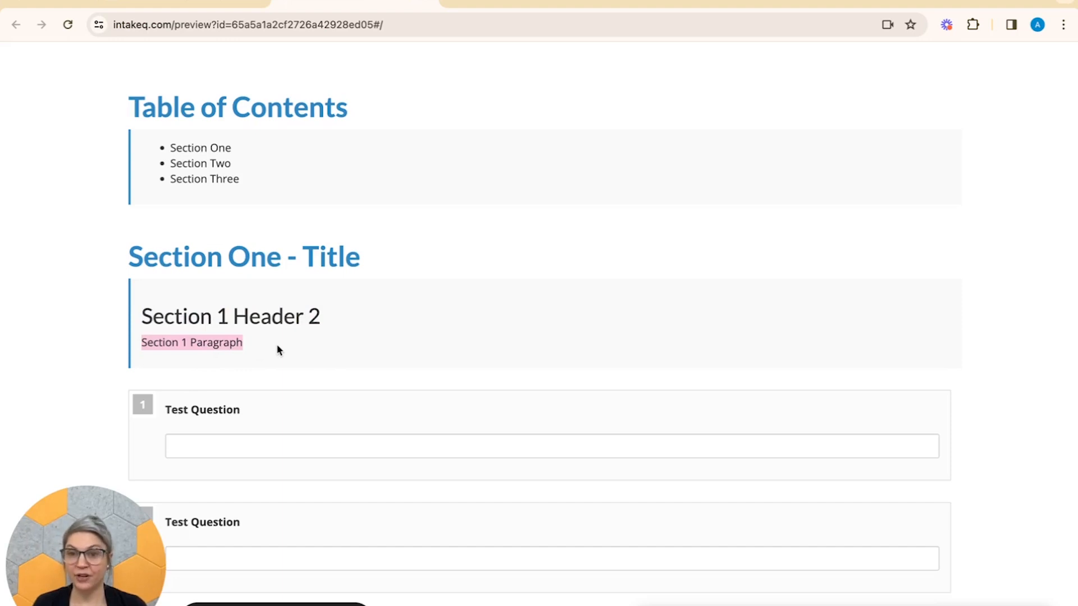
left_click(278, 346)
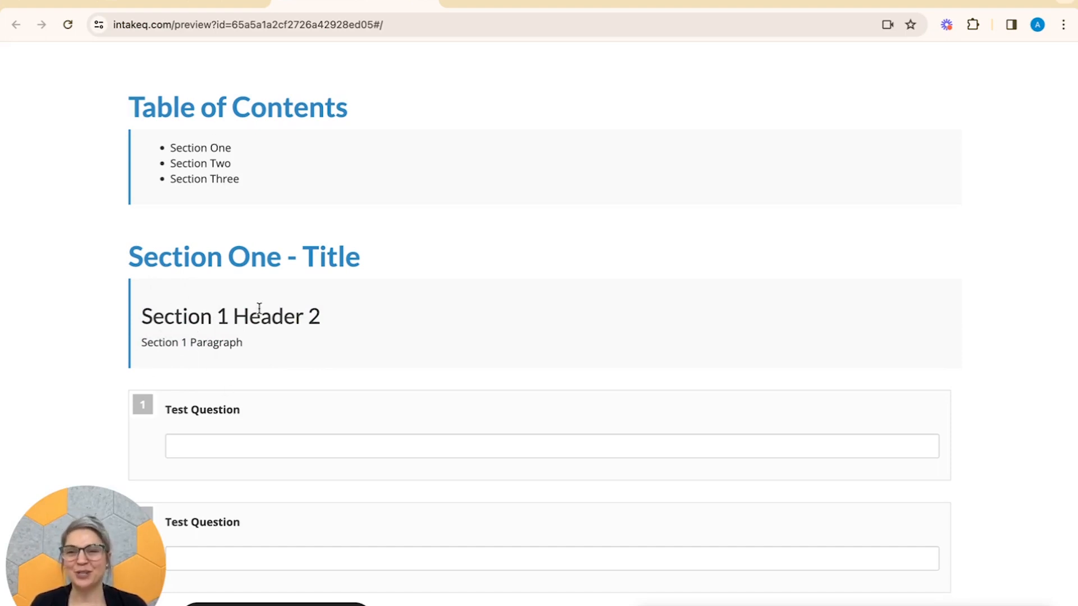
left_click(218, 1)
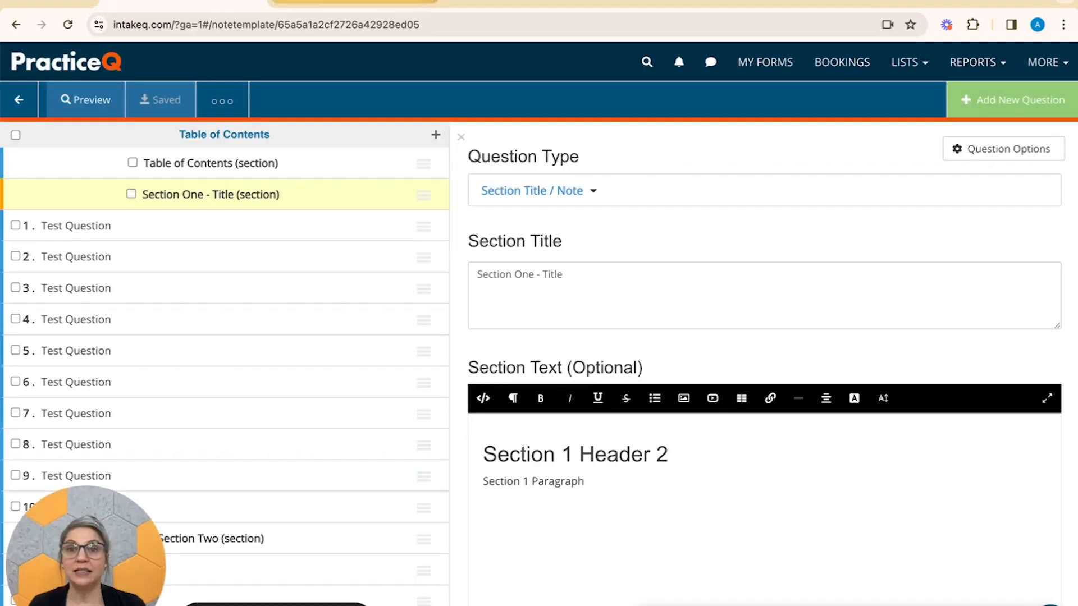
Step: Delete the h2 line and its leftover blank line from Section One's HTML source, keeping only the p line
left_click(598, 484)
left_click(483, 398)
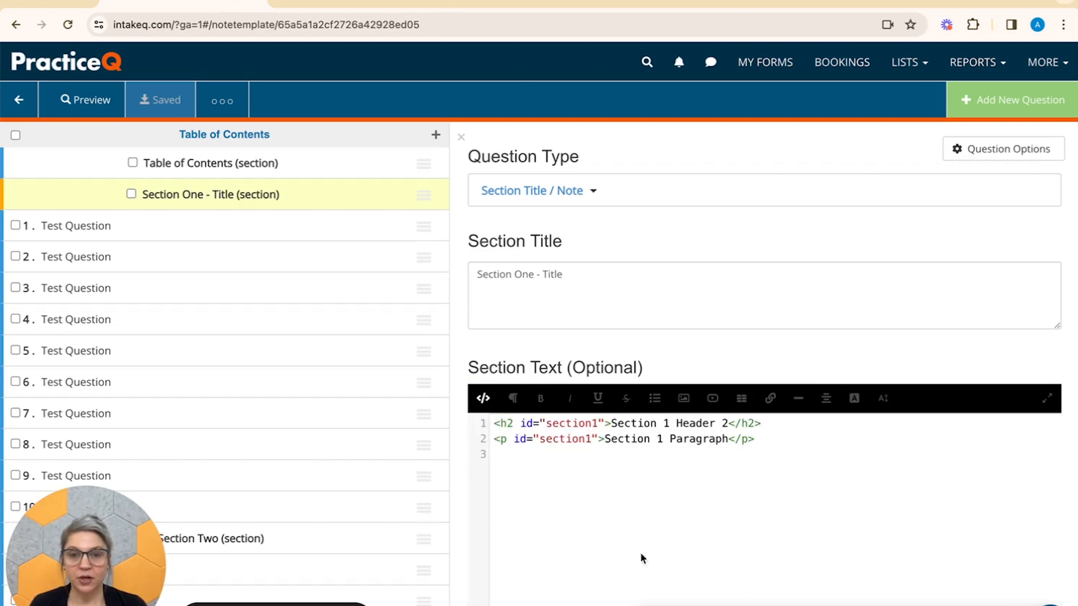
left_click(776, 422)
key("shift+Home")
key("BackSpace")
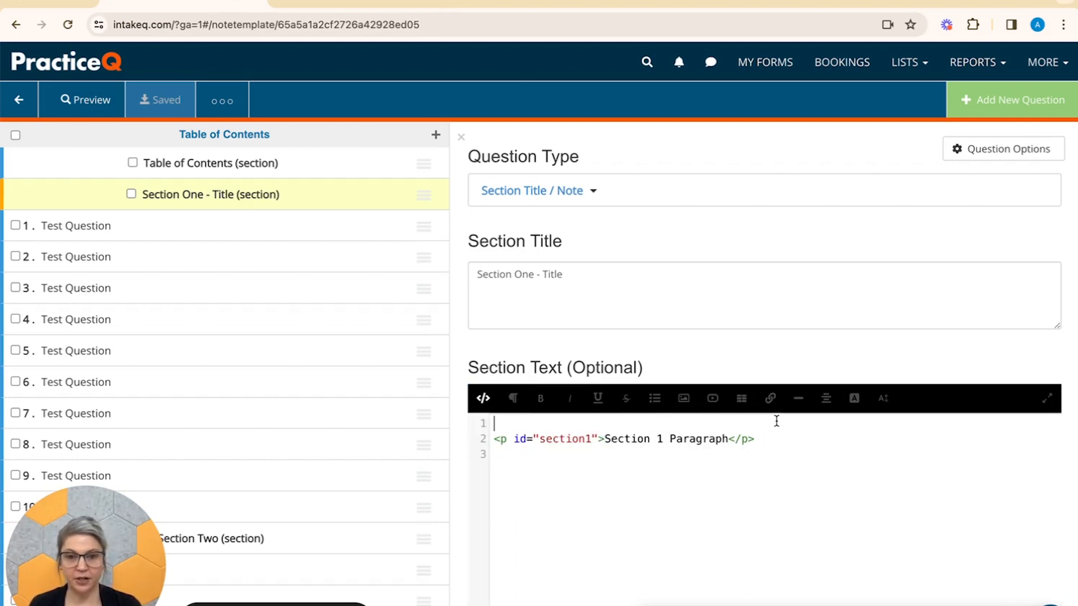
key("Delete")
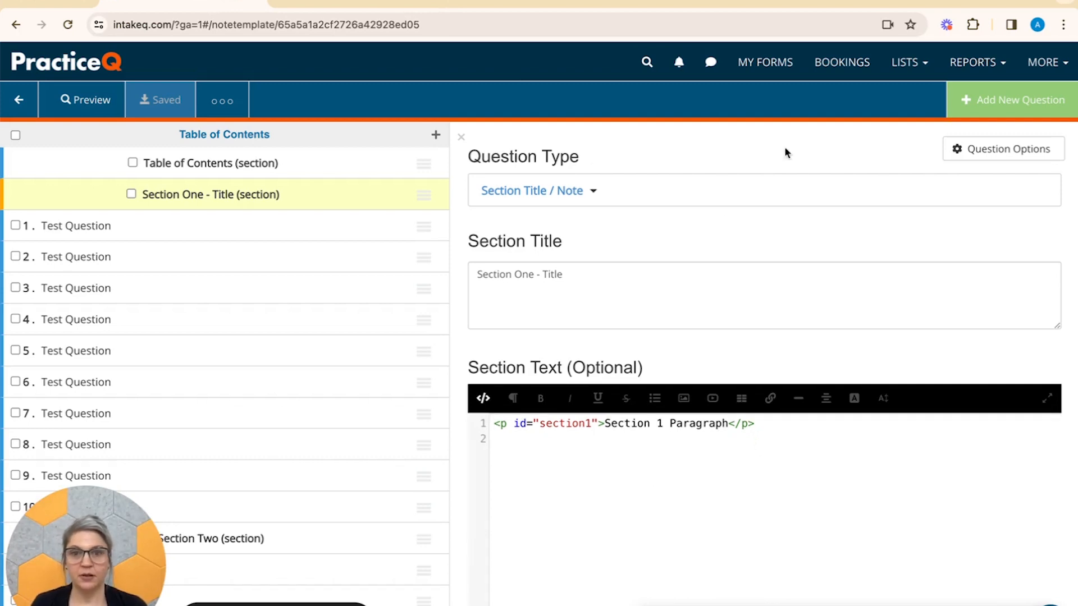
Step: Clear Section One's title, preview the form, and return to the editor
left_click(667, 279)
key("ctrl+a")
key("BackSpace")
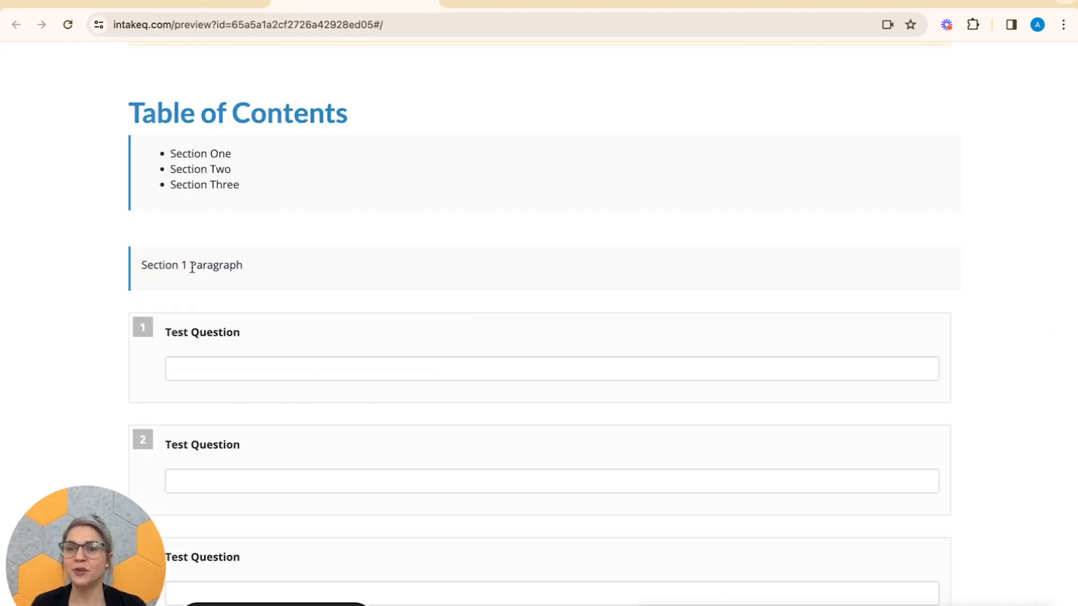
left_click(185, 6)
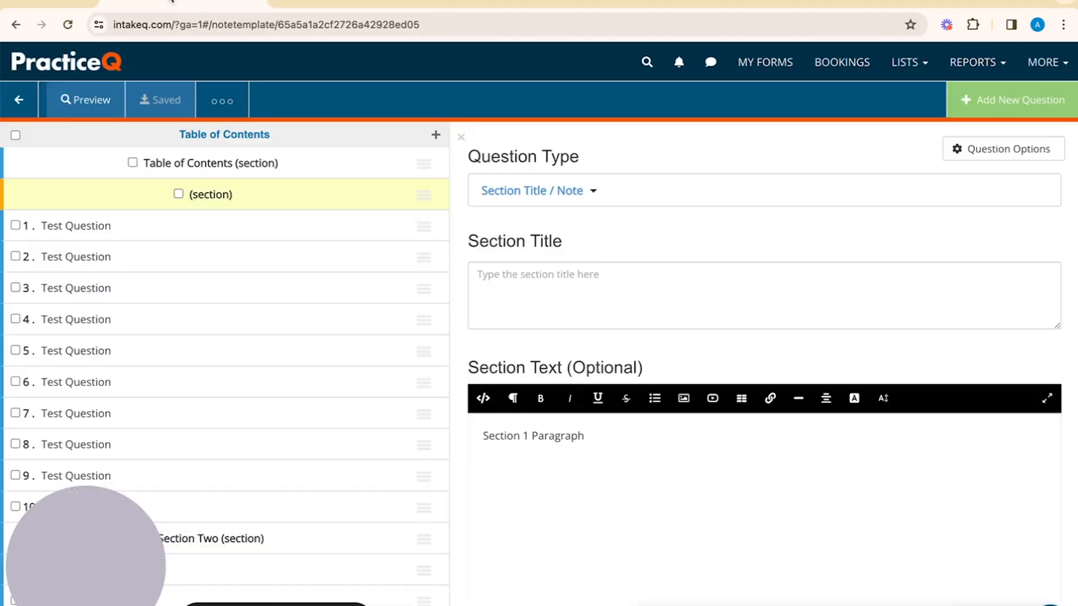
Step: Remove the trailing blank line from Section One's HTML source and copy the whole p line
scroll(191, 345, "down", 4)
scroll(231, 329, "up", 5)
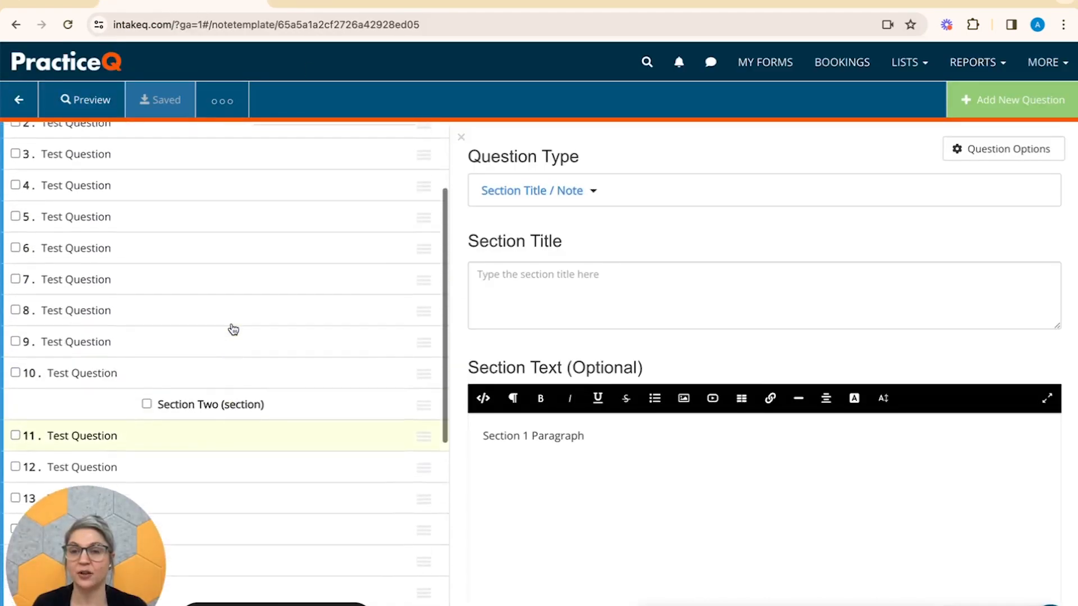
left_click(483, 398)
key("BackSpace")
key("BackSpace")
key("BackSpace")
key("BackSpace")
key("BackSpace")
key("BackSpace")
key("BackSpace")
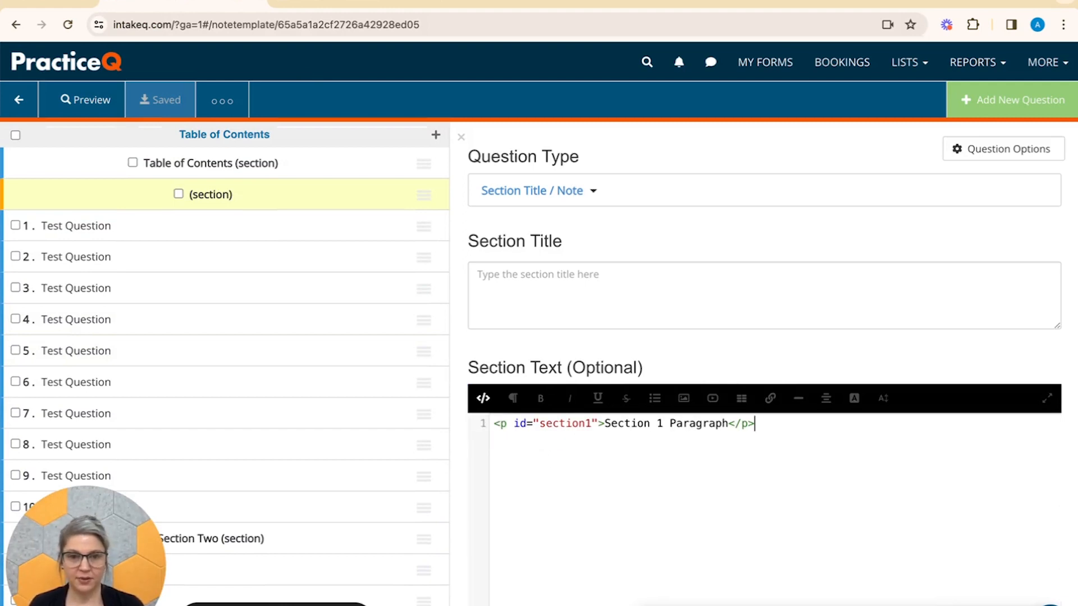
key("ctrl+a")
key("ctrl+c")
Step: Open the Section Two section and clear its title
scroll(295, 354, "down", 3)
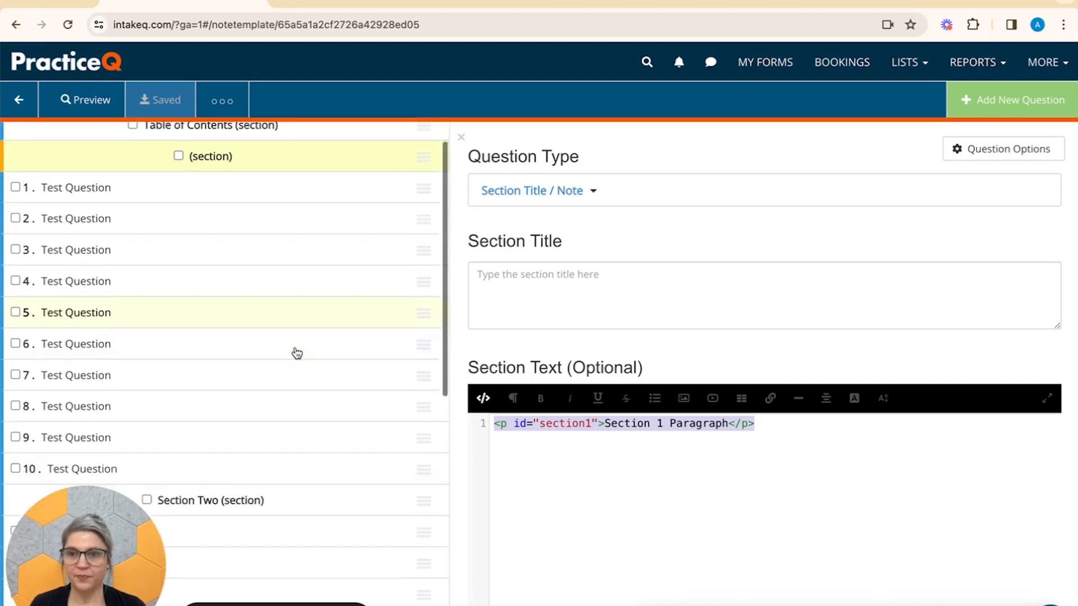
left_click(296, 370)
left_click(565, 273)
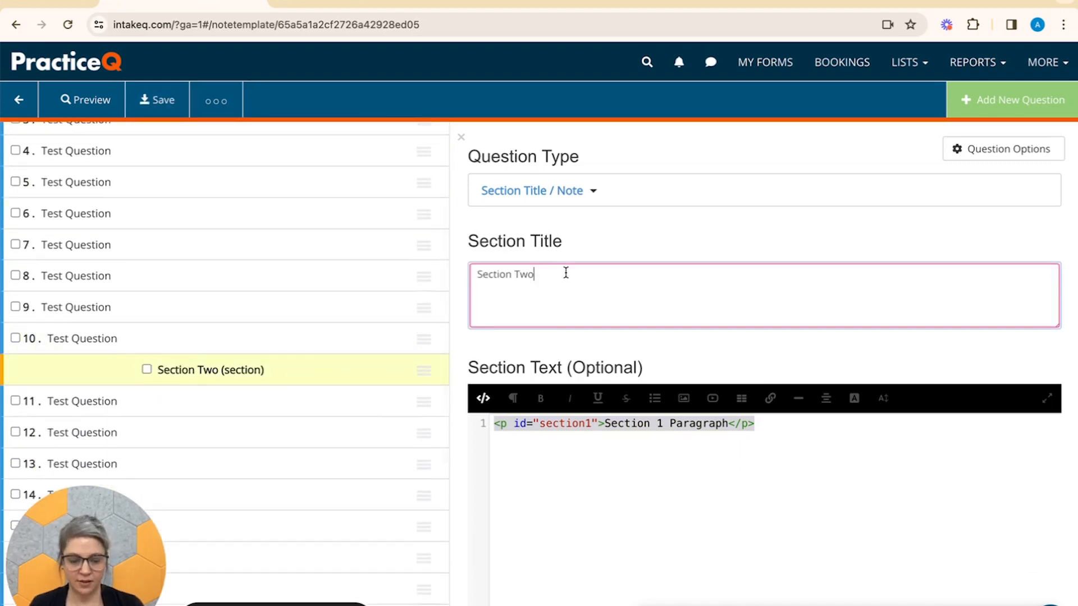
key("BackSpace")
key("BackSpace")
key("BackSpace")
key("BackSpace")
key("BackSpace")
key("BackSpace")
key("BackSpace")
key("BackSpace")
key("BackSpace")
key("BackSpace")
key("BackSpace")
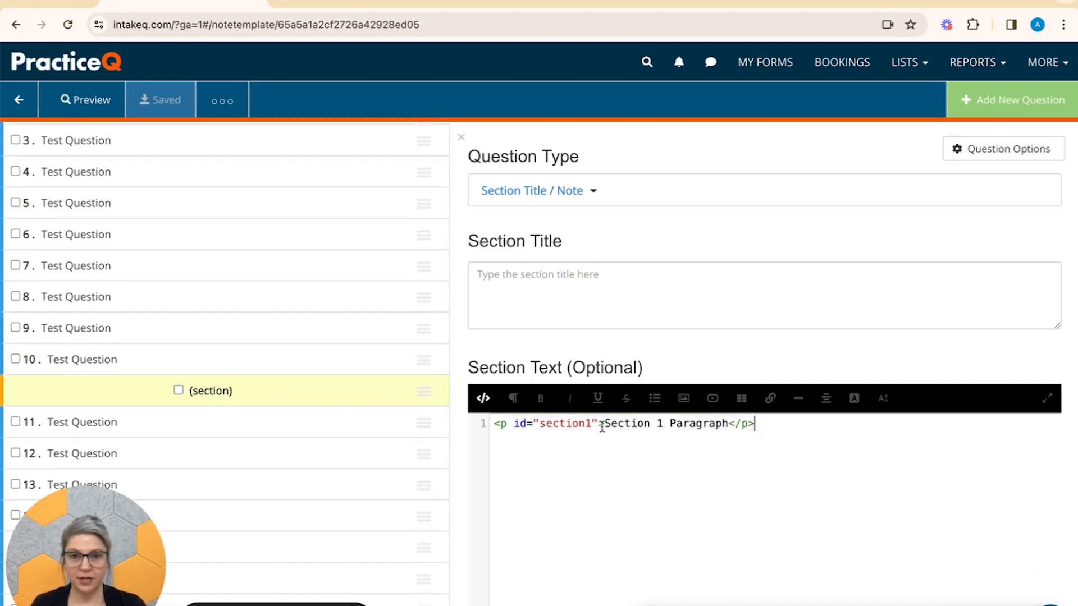
Step: Change the p line's text to "Section 2 Paragraph" and its id to "section2" in the HTML source, and return to the formatted view
left_click(665, 423)
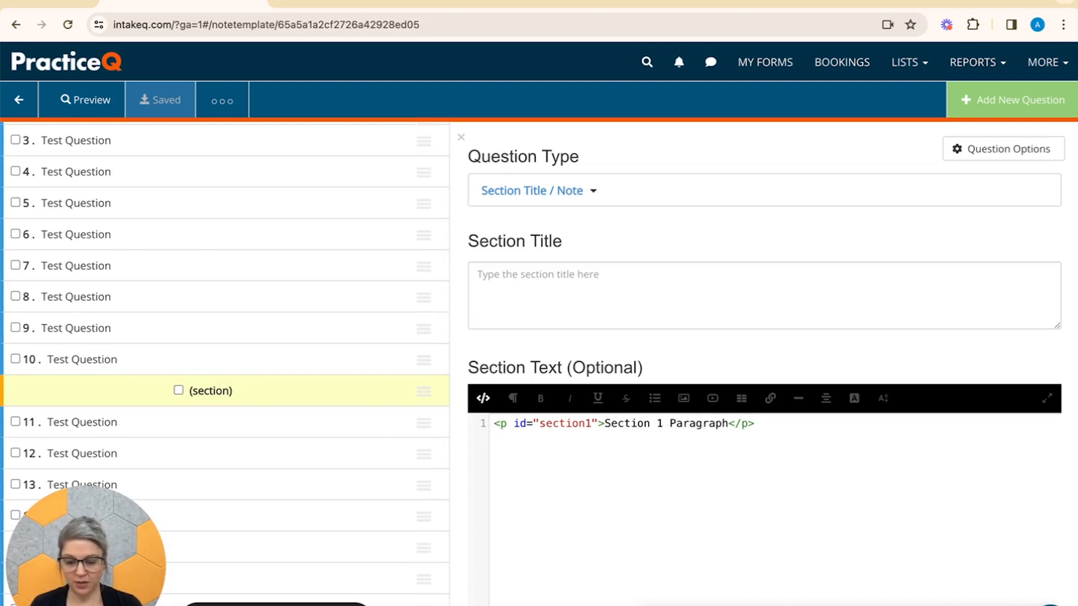
key("BackSpace")
type("2")
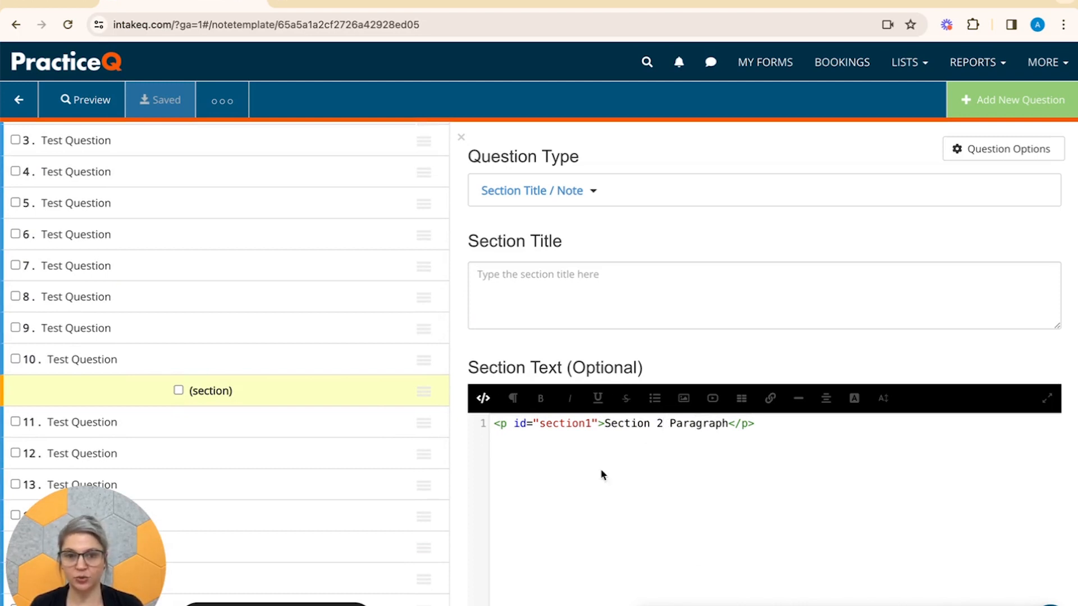
left_click(588, 424)
key("BackSpace")
type("2")
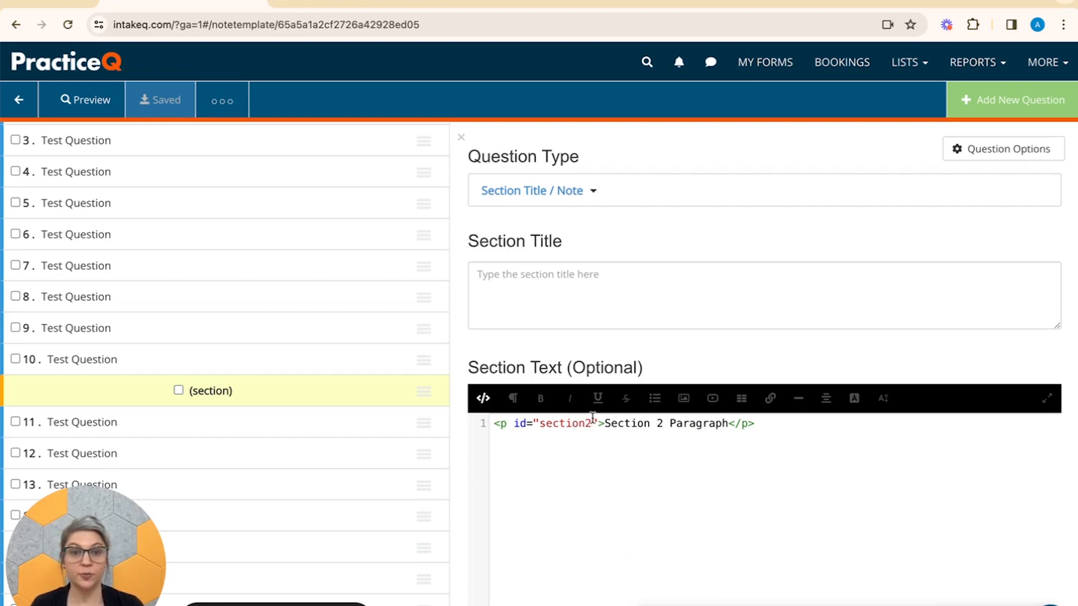
left_click(483, 398)
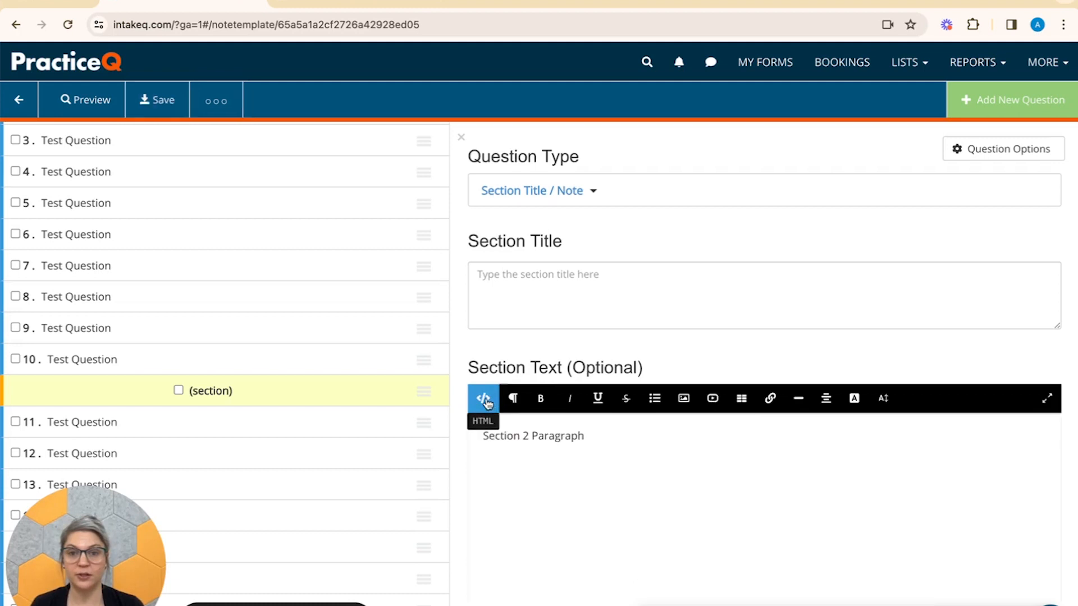
Step: Paste the p line into Section Three's HTML source, change its id to "section3" and text to "Section 3 Paragraph", and return to formatted view
scroll(193, 257, "down", 7)
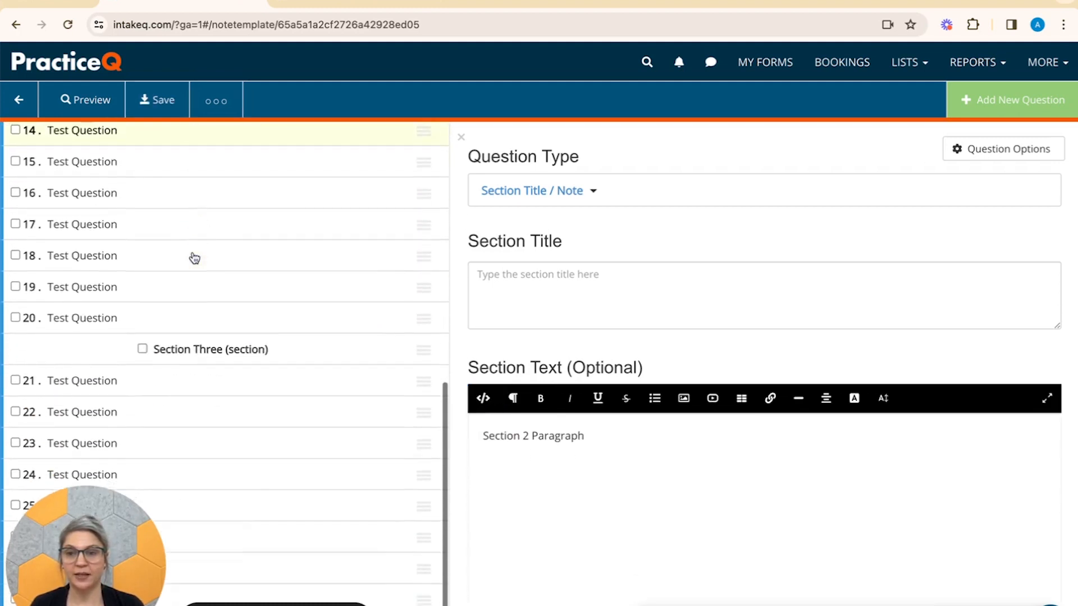
left_click(238, 349)
left_click(483, 398)
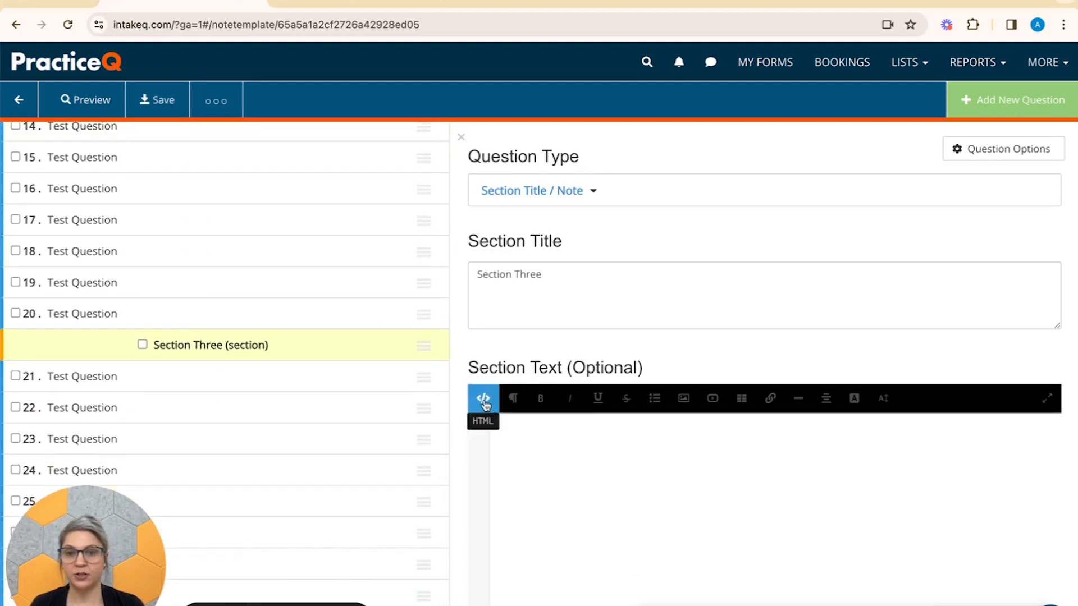
key("ctrl+v")
left_click(592, 422)
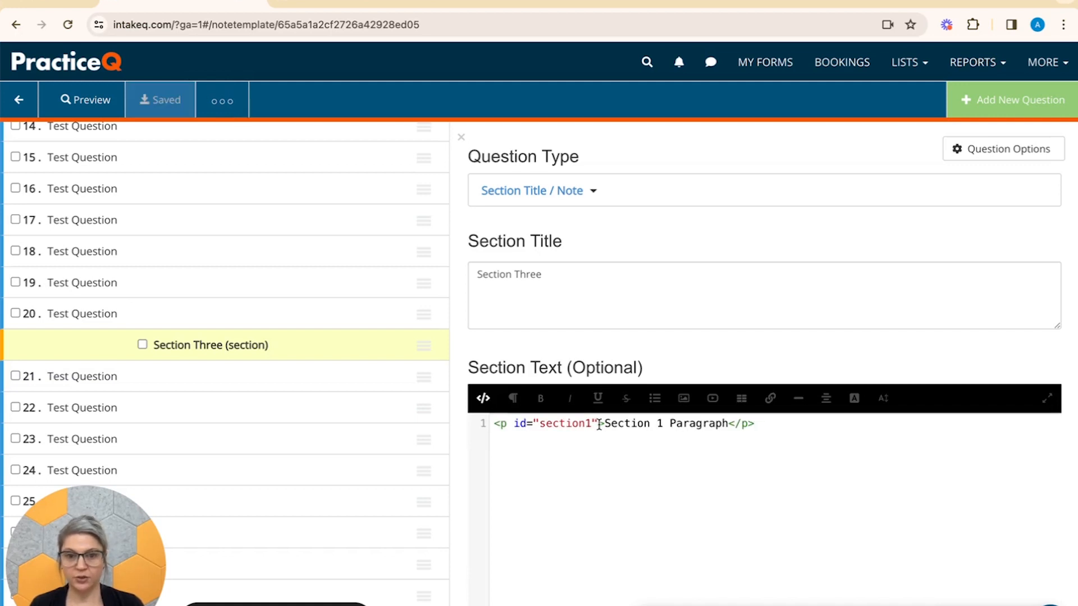
key("BackSpace")
type("3")
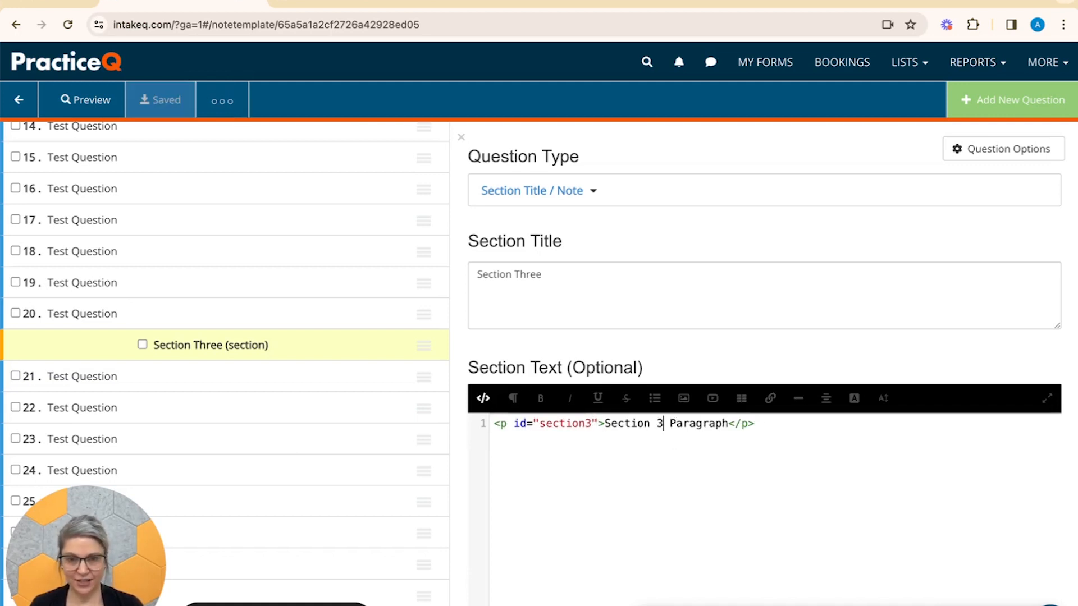
left_click(483, 400)
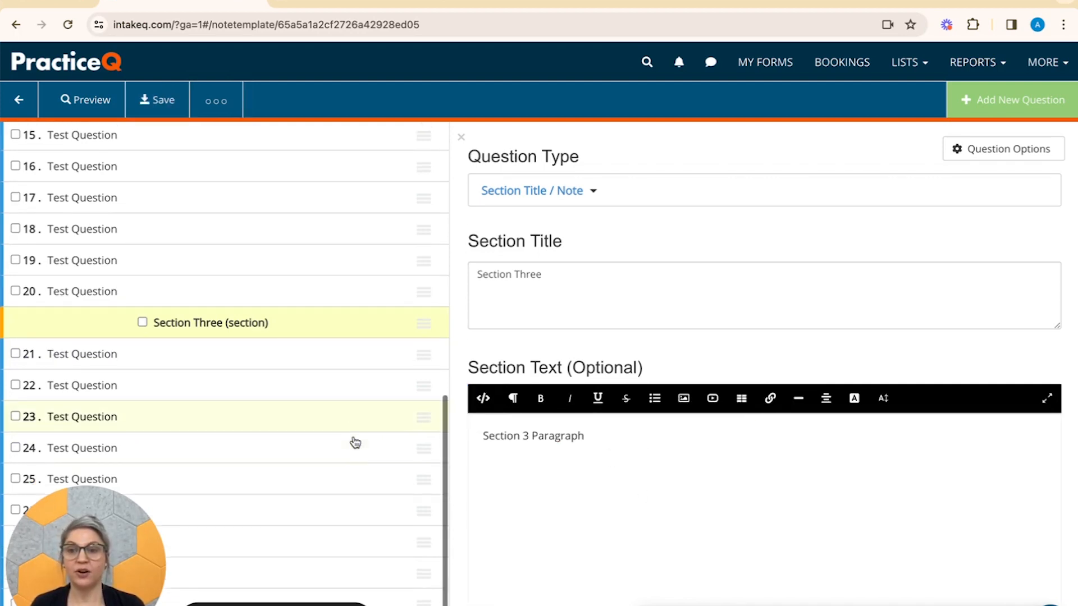
Step: Open the HTML source of the Table of Contents section's text
scroll(354, 443, "down", 1)
scroll(355, 443, "up", 2)
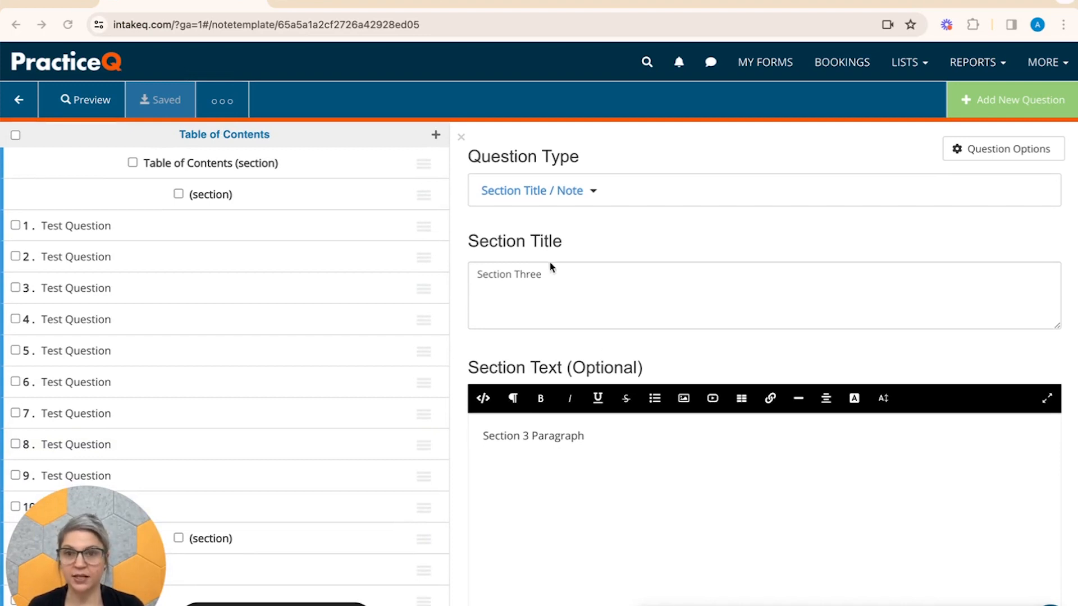
left_click(300, 171)
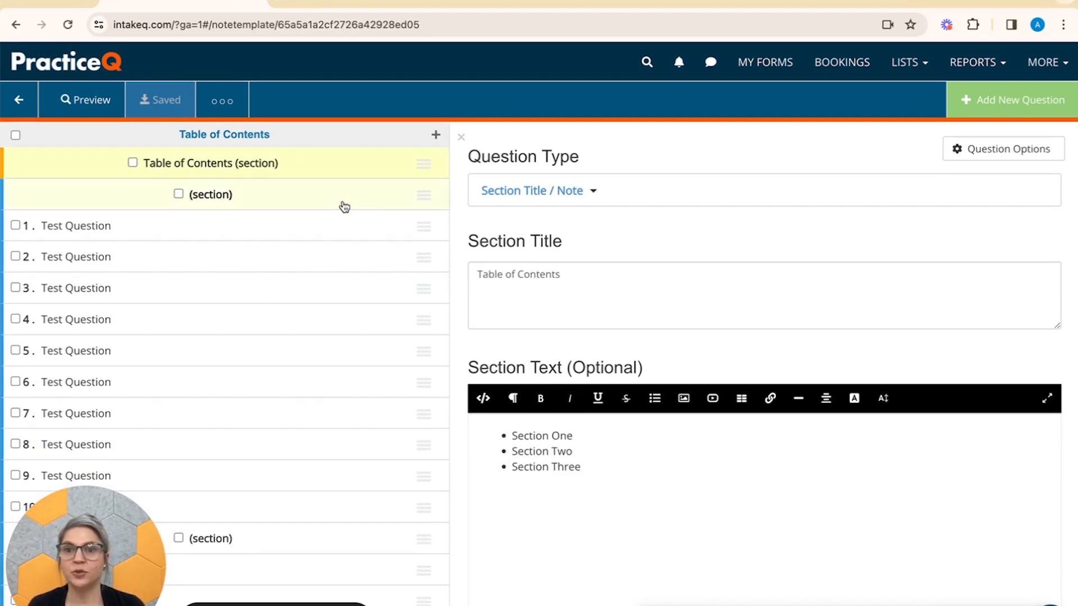
left_click(481, 399)
left_click(481, 400)
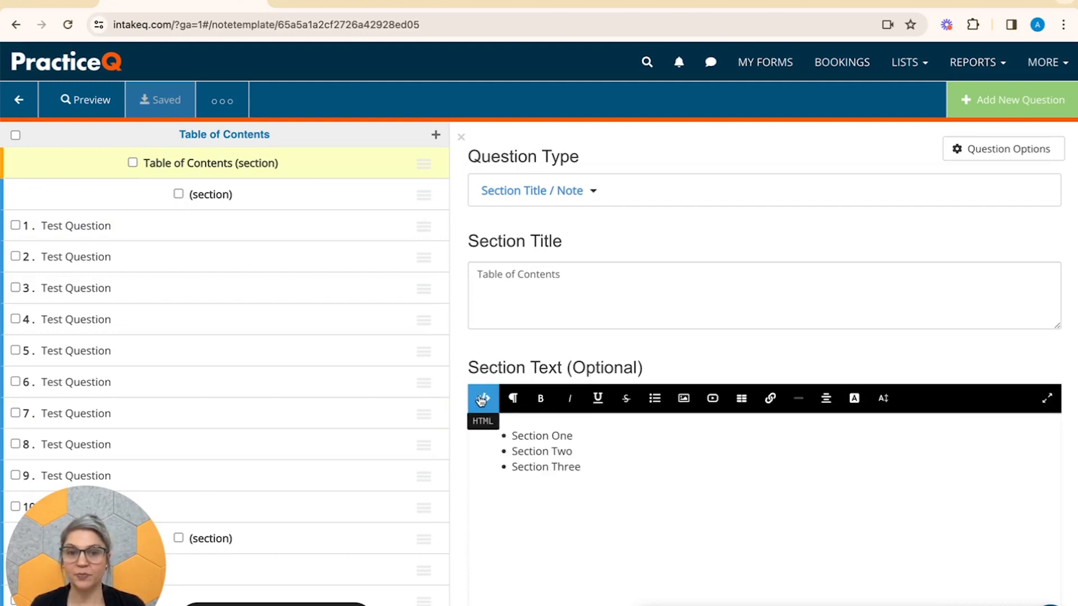
left_click(481, 400)
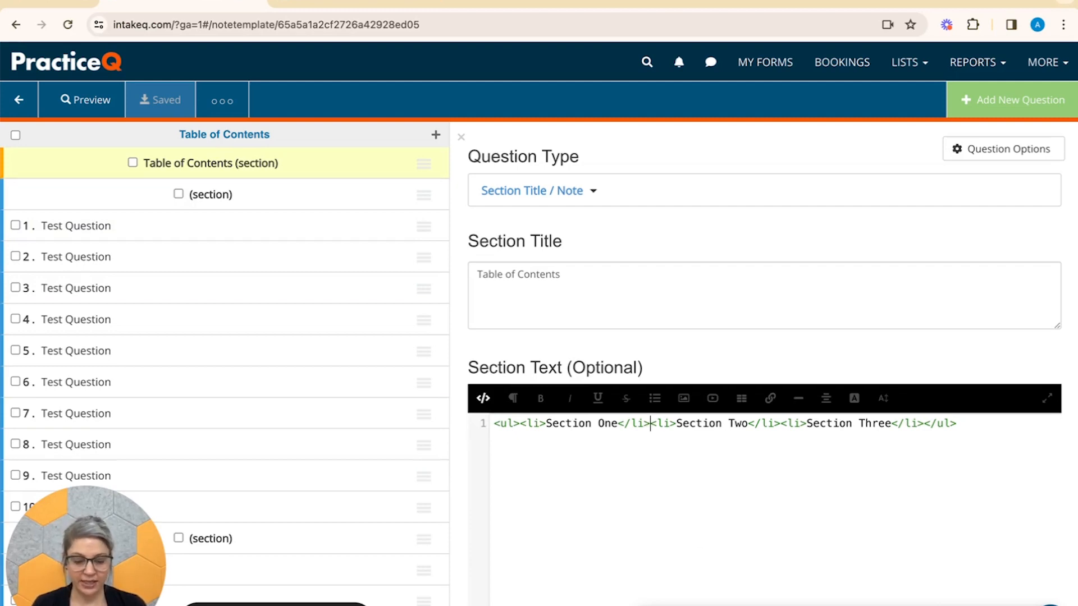
Step: Put each list item and the closing ul tag on separate lines in the HTML source, with blank lines below
key("Return")
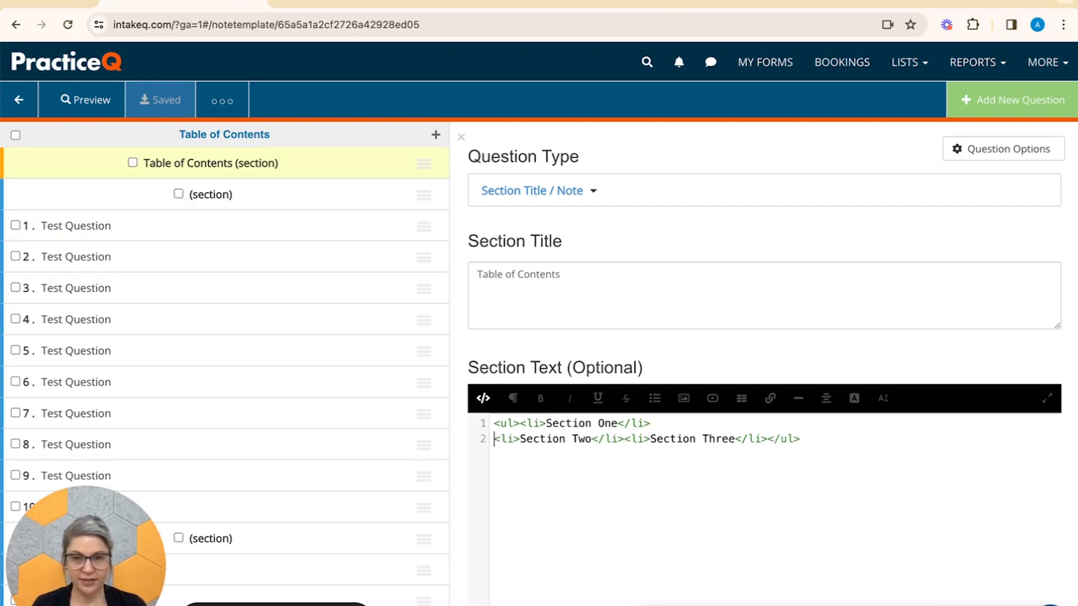
left_click(625, 437)
key("Return")
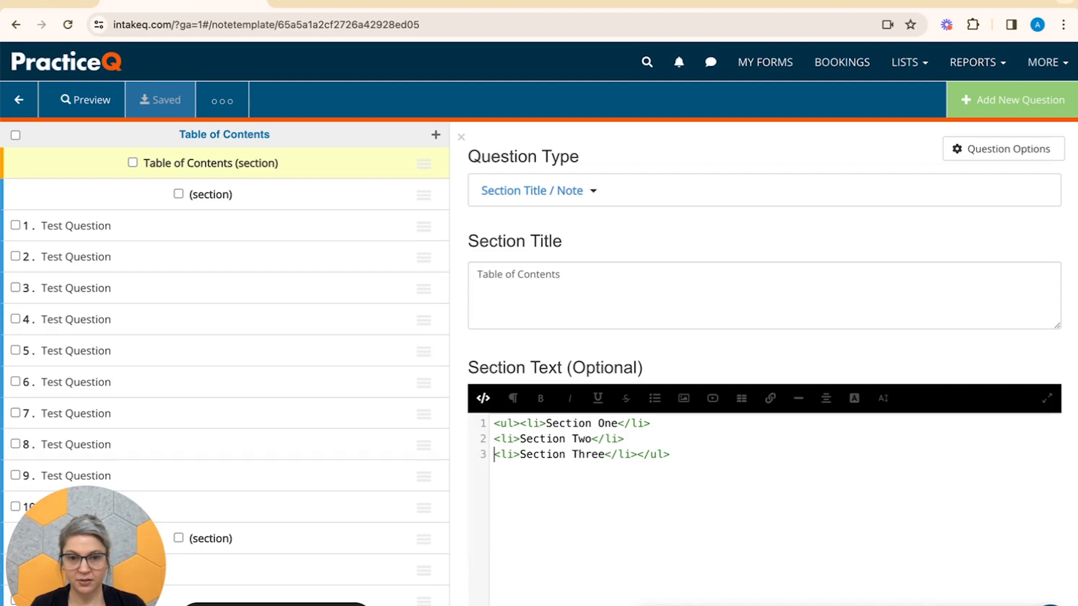
left_click(638, 453)
key("Return")
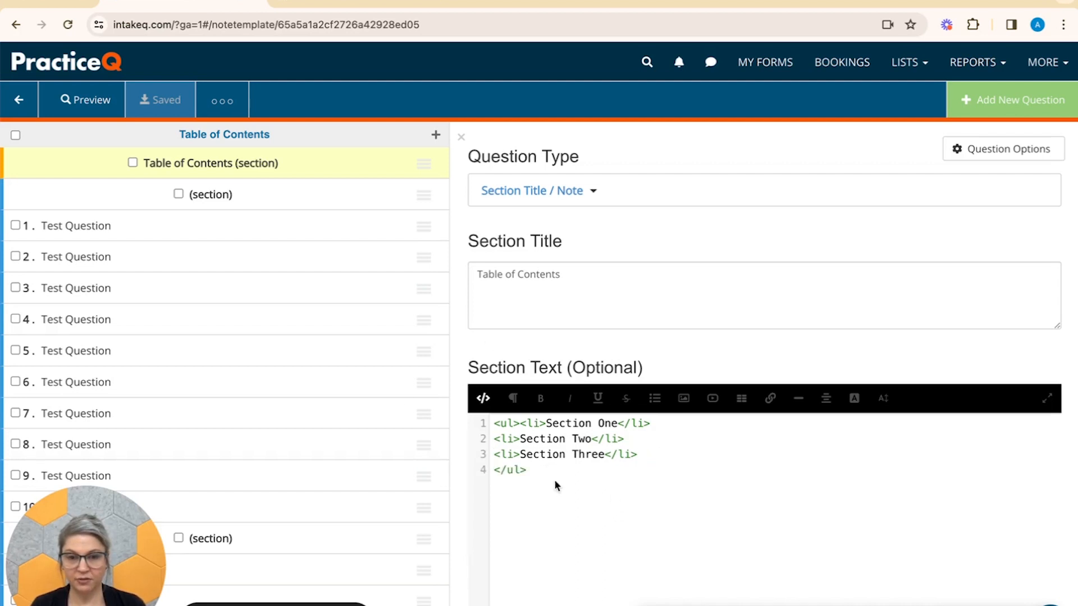
key("Return")
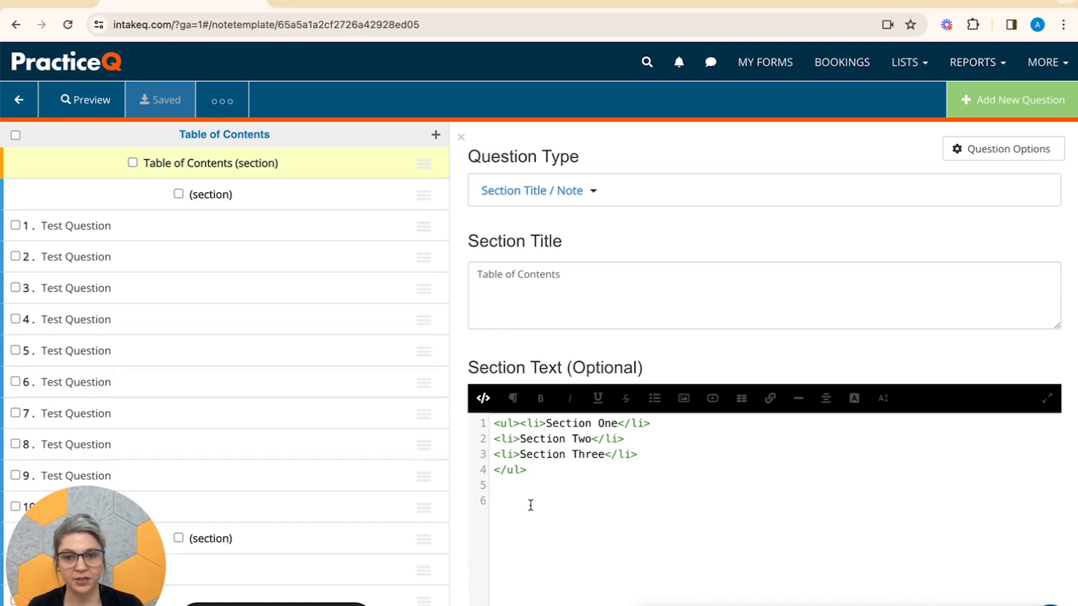
Step: Replace the whole list source with a javascript:void(0); link labelled "Go to Section 1" whose onclick scrolls the element 'section1' into view
left_click_drag(529, 506, 476, 364)
key("BackSpace")
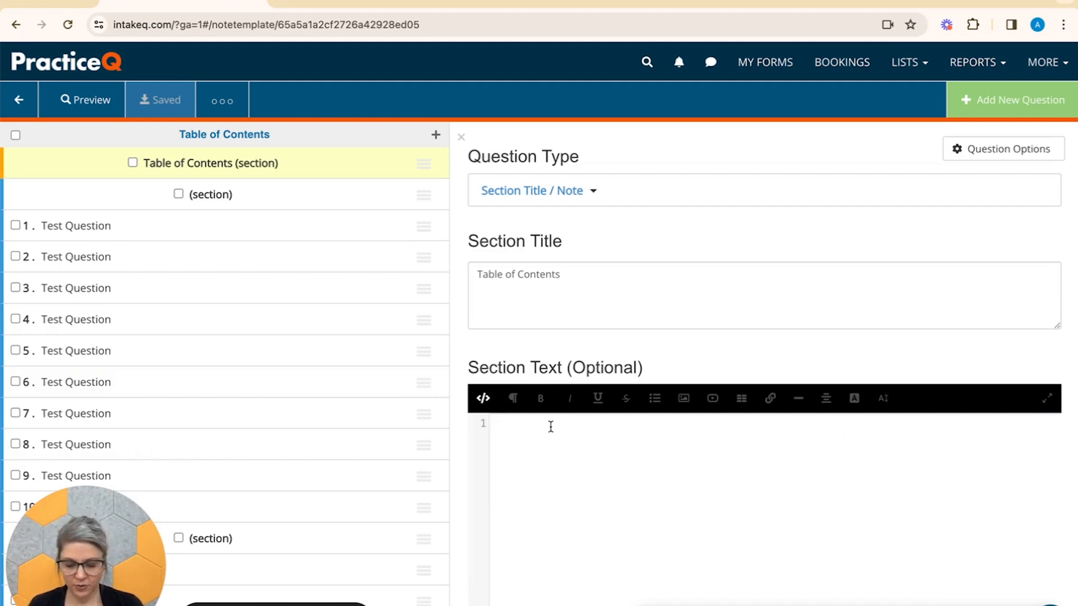
type("<a href=\"javascript:void(0);\" onclick=\"document.getElementById('section1').scrollIntoView();\">Go to Section 1</a>")
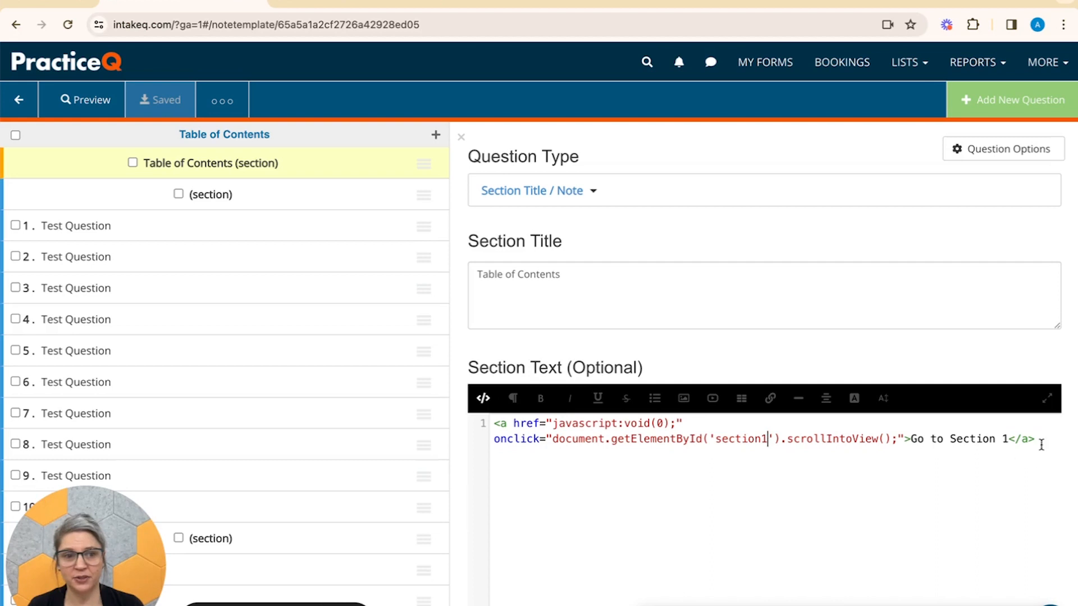
Step: Add a copy of the link below the first, separated by a blank line, and change its label to "Go to Section 2"
left_click(1043, 439)
key("Return")
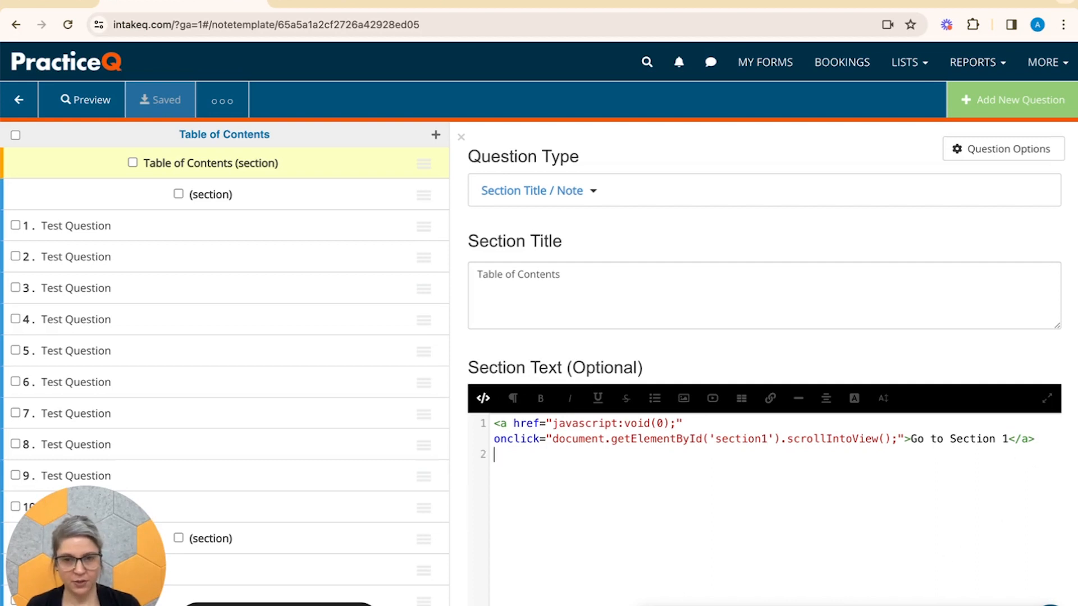
type("<a href=\"javascript:void(0);\" onclick=\"document.getElementById('section1').scrollIntoView();\">Go to Section 1</a>")
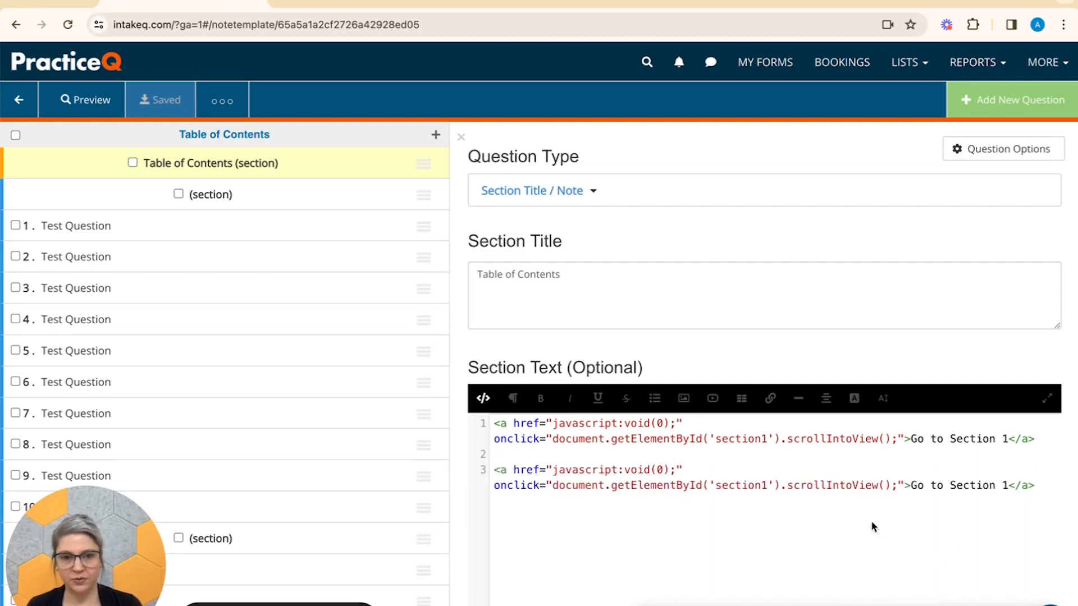
left_click(1007, 486)
key("BackSpace")
type("2")
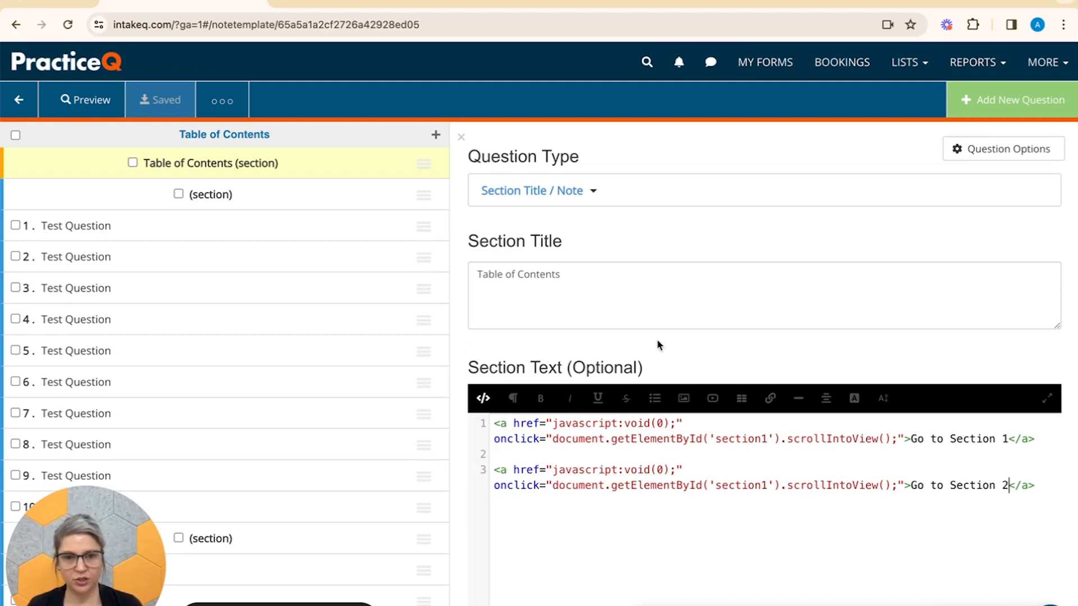
Step: Change the element id in the second link's onclick from the copied section to 'section2'
left_click(767, 487)
key("BackSpace")
type("2")
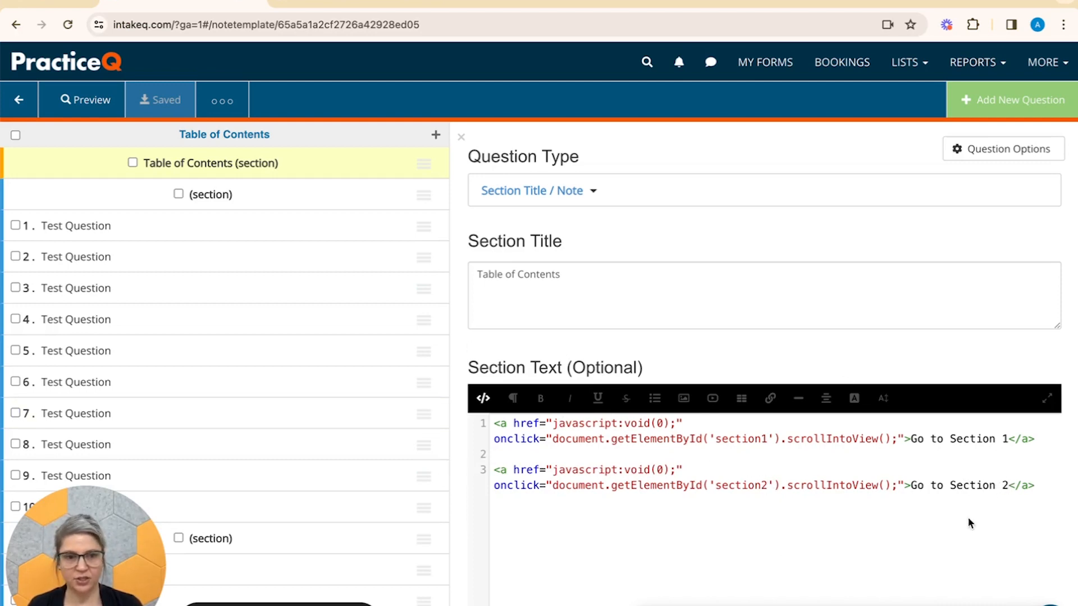
Step: Add a third copy of the link after a blank line, targeting 'section3' and labelled "Go to Section 3"
left_click(1054, 485)
key("Return")
key("Return")
type("<a href=\"javascript:void(0);\" onclick=\"document.getElementById('section1').scrollIntoView();\">Go to Section 1</a>")
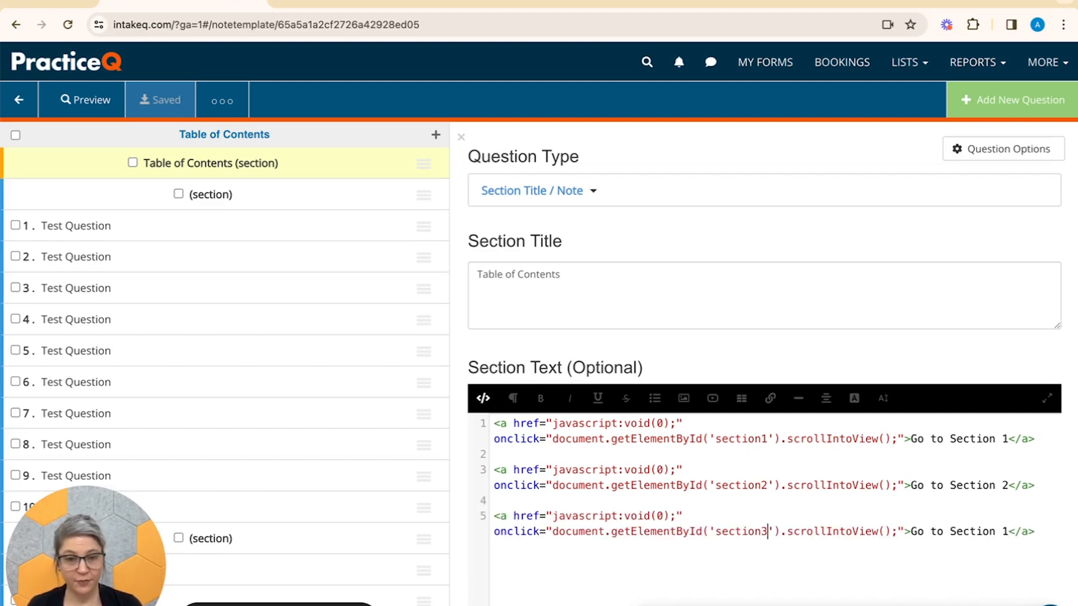
left_click(1007, 531)
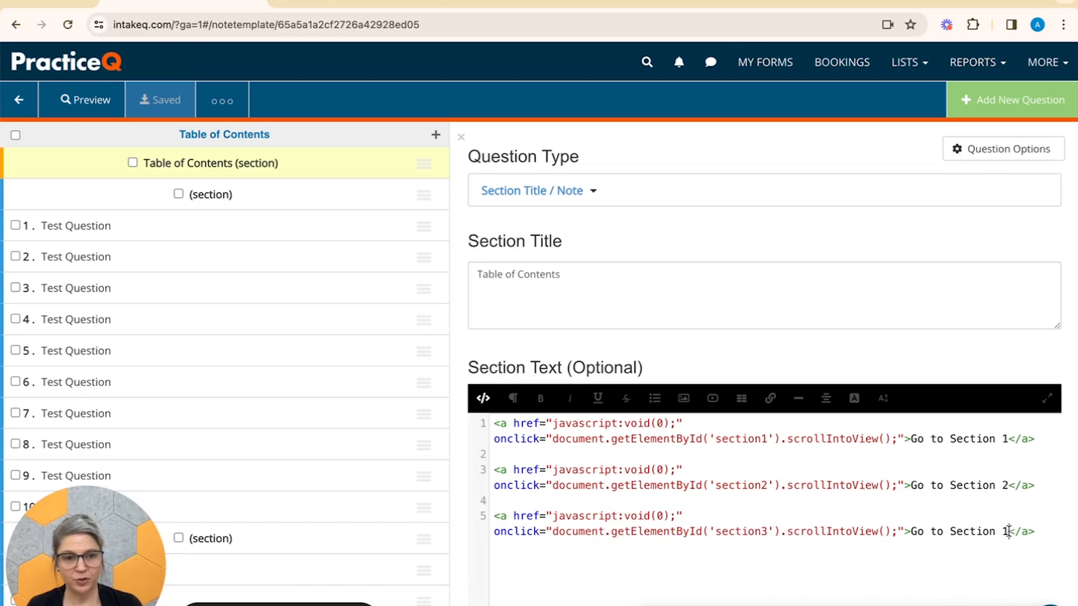
key("BackSpace")
type("3")
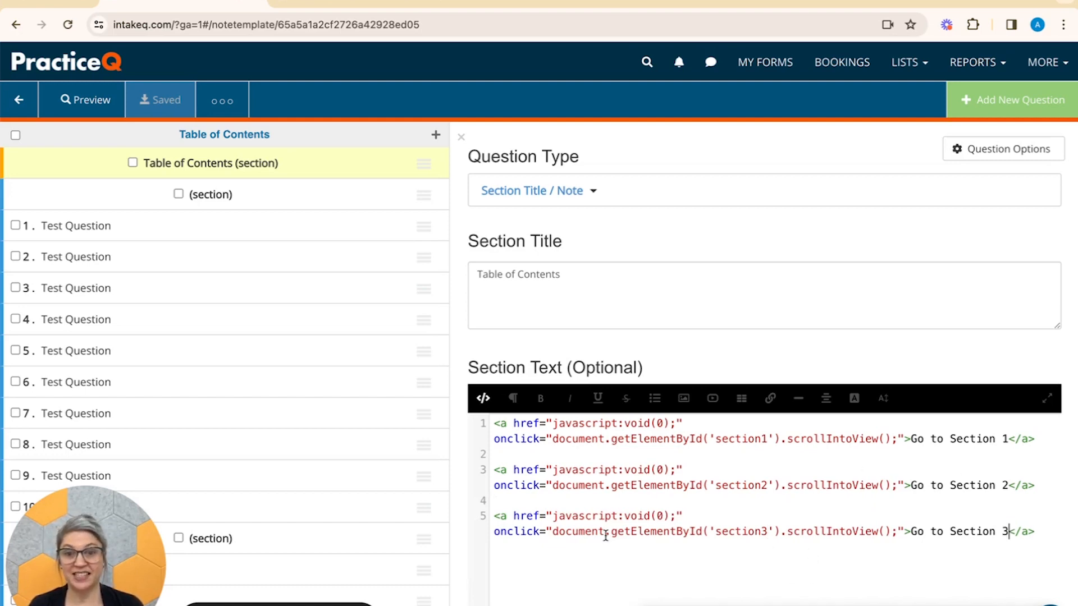
Step: Return the section text to the formatted view and turn the three links into an unordered list
left_click(484, 404)
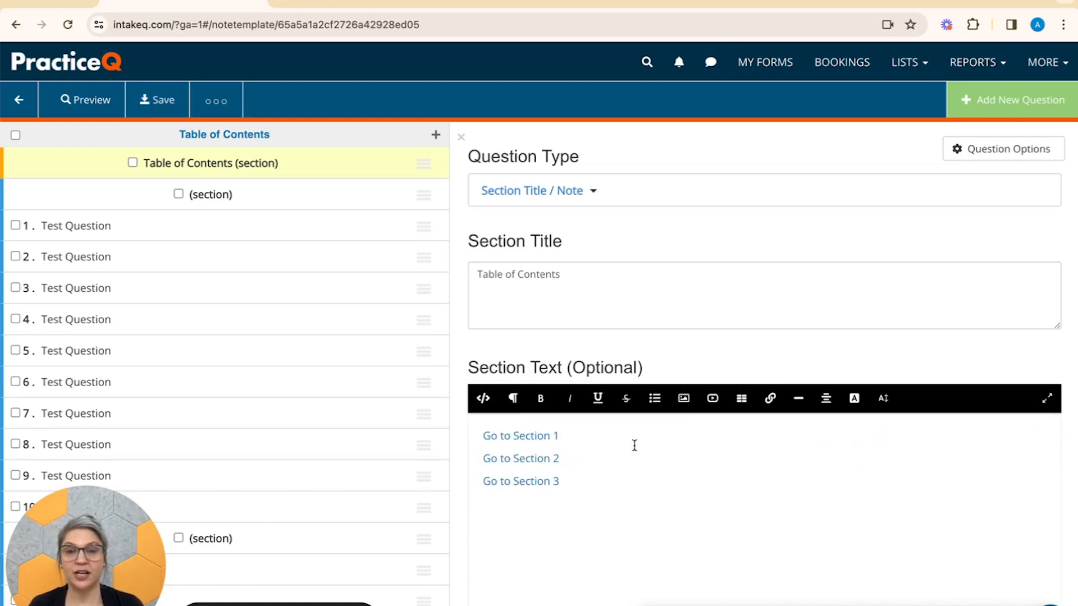
left_click_drag(624, 487, 392, 397)
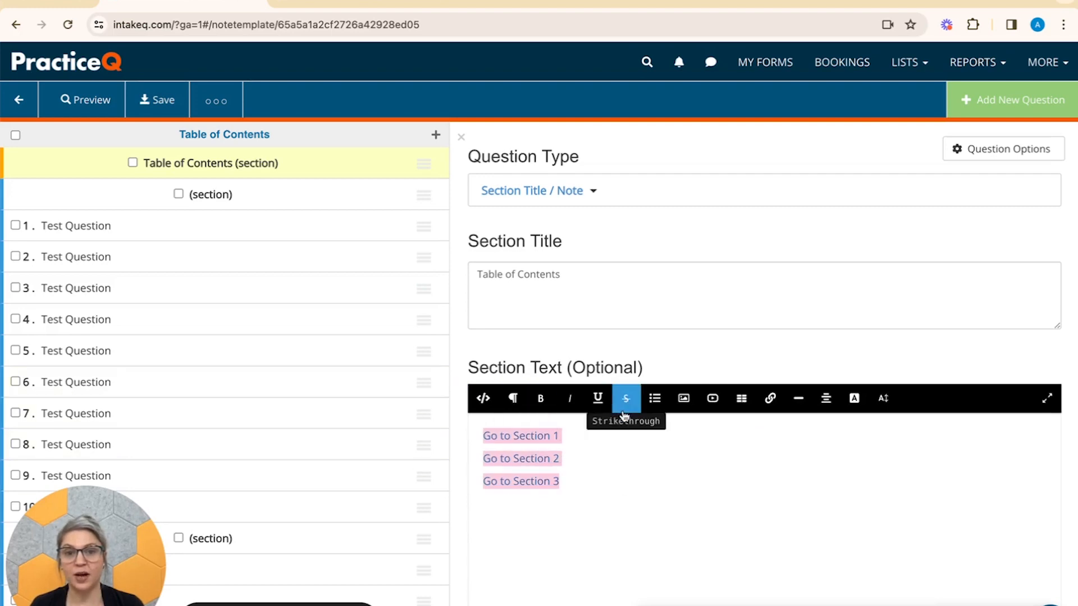
left_click(655, 399)
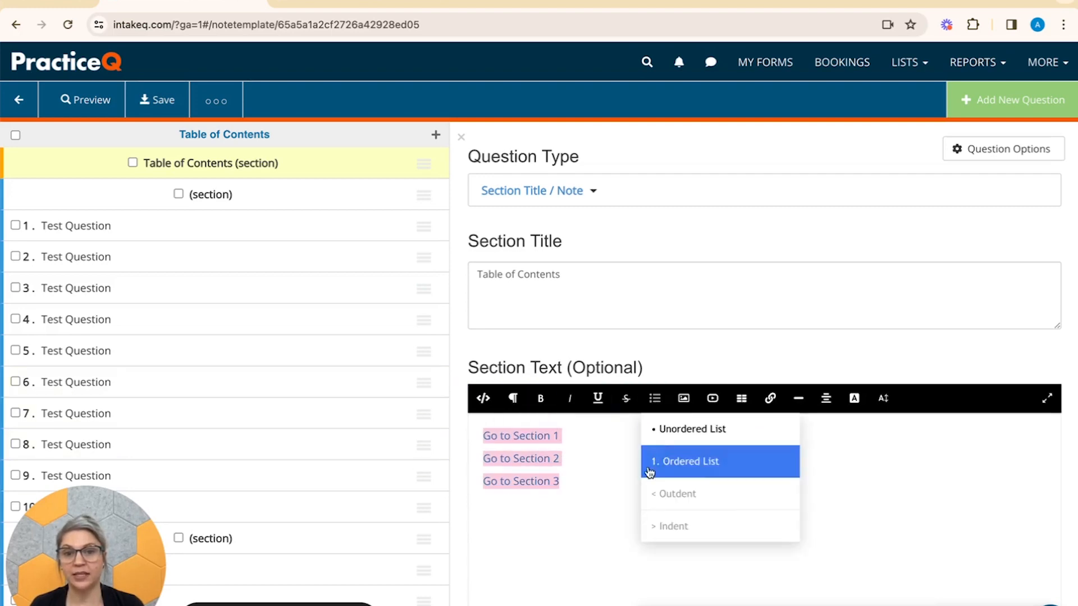
left_click(690, 433)
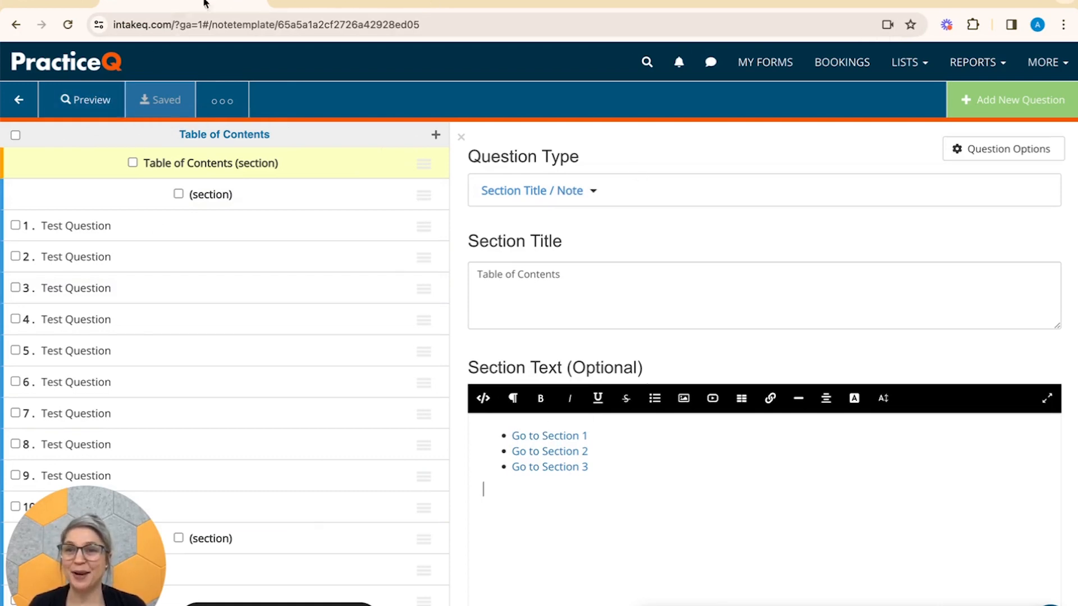
Step: Preview the form and test the "Go to Section 1" link, returning to the Table of Contents
left_click(82, 117)
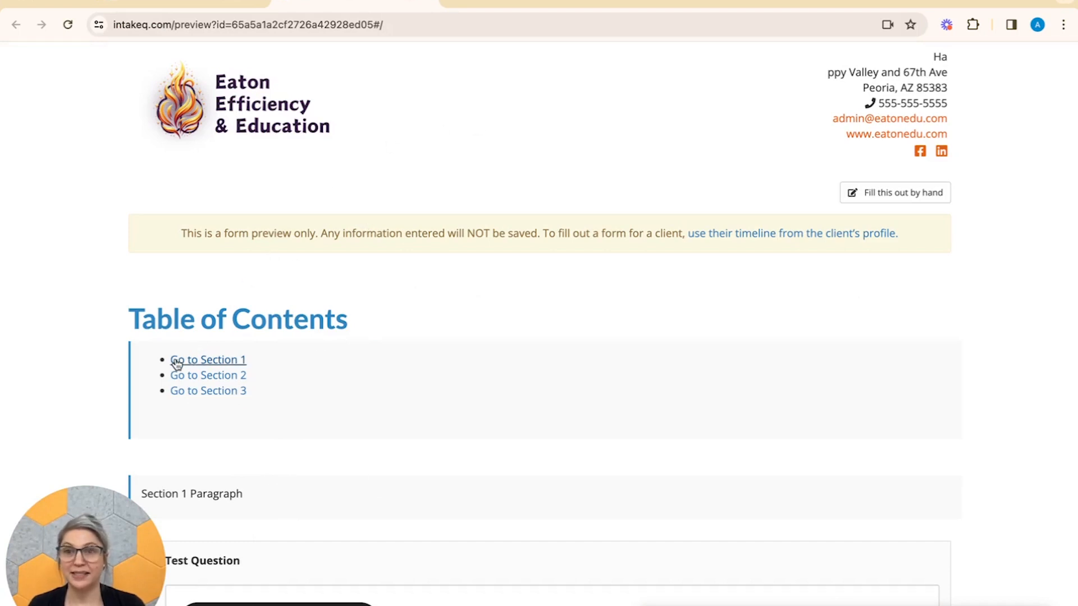
left_click(218, 361)
scroll(224, 303, "up", 1)
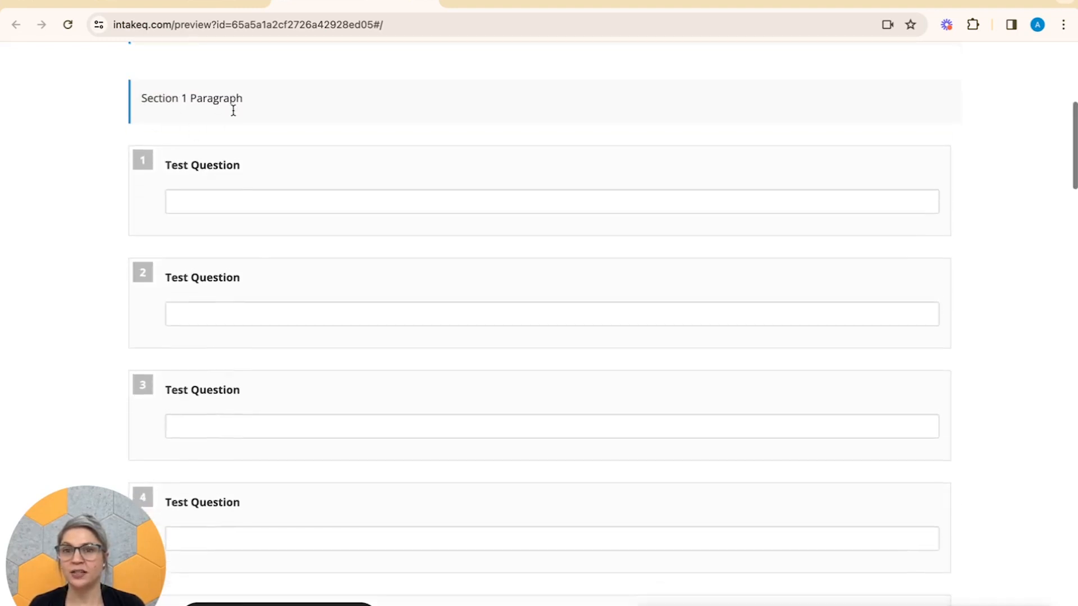
scroll(230, 114, "up", 7)
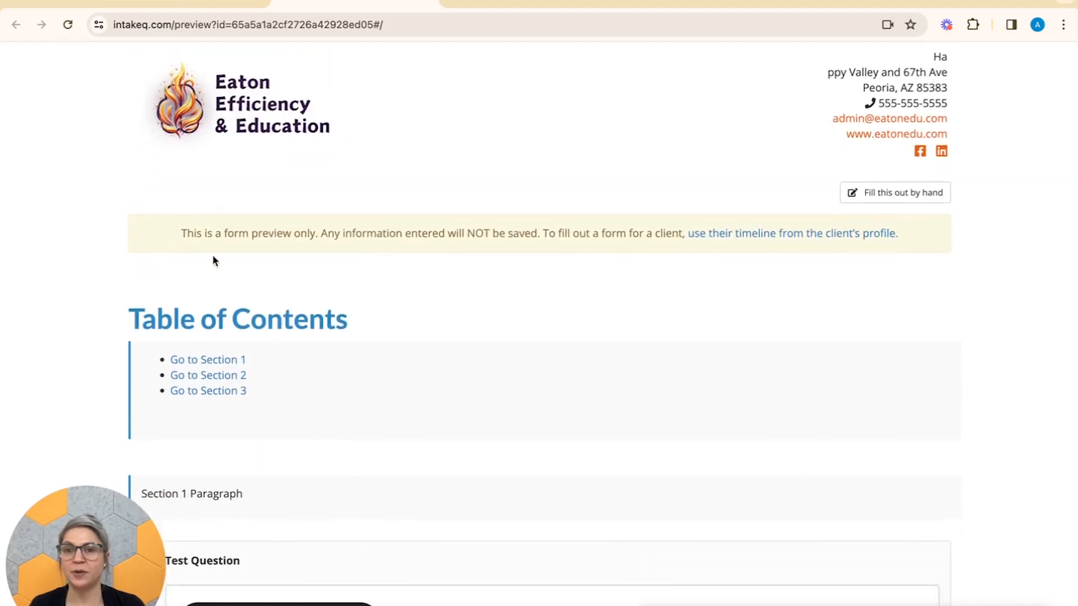
Step: Test the "Go to Section 2" and "Go to Section 3" links in the preview, returning to the Table of Contents each time
left_click(224, 377)
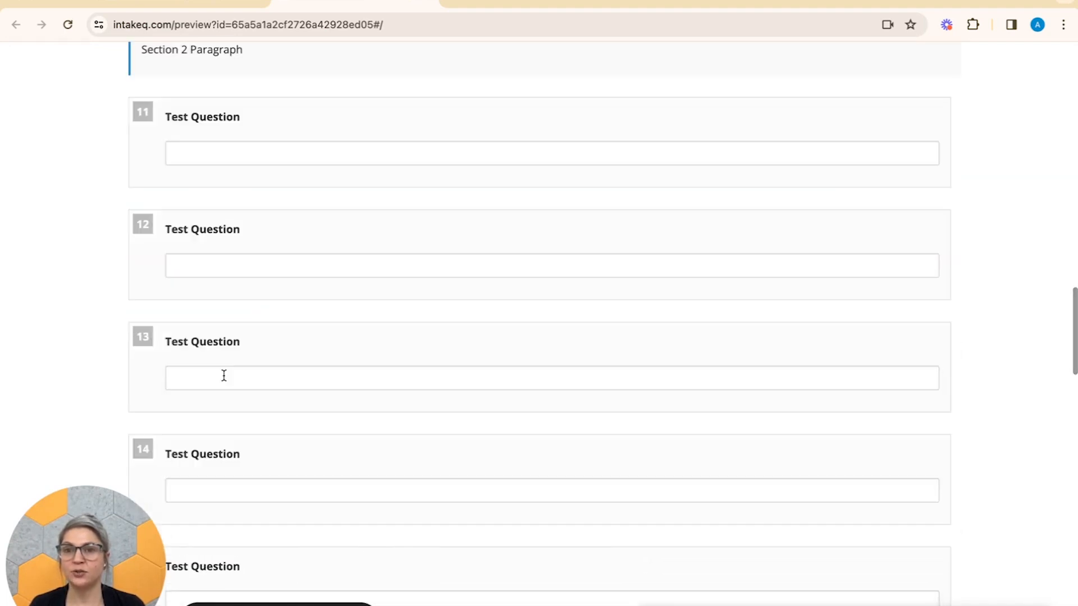
scroll(224, 376, "up", 1)
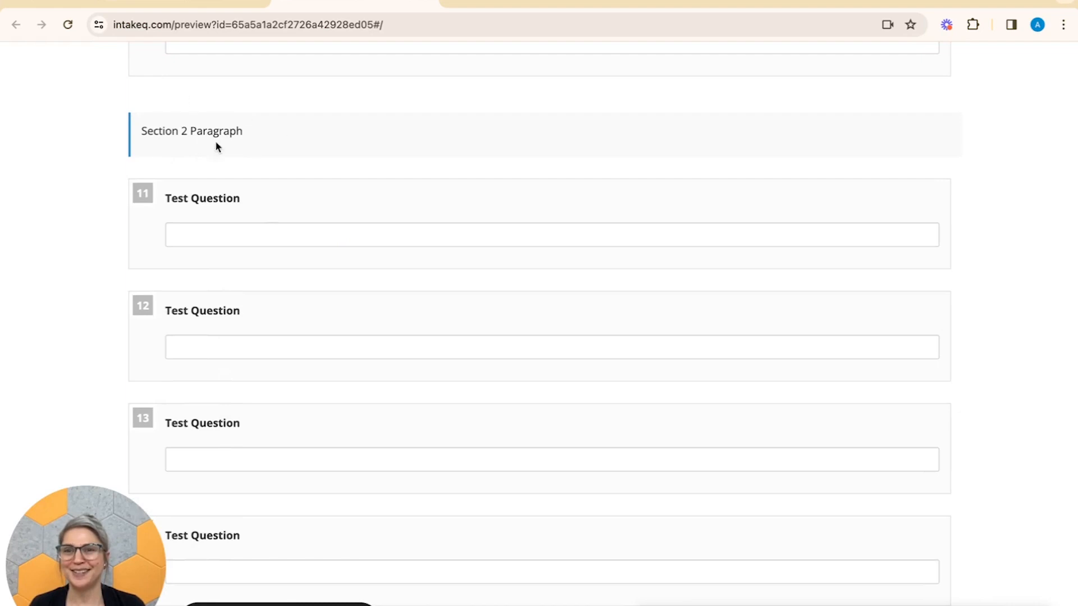
scroll(262, 233, "up", 10)
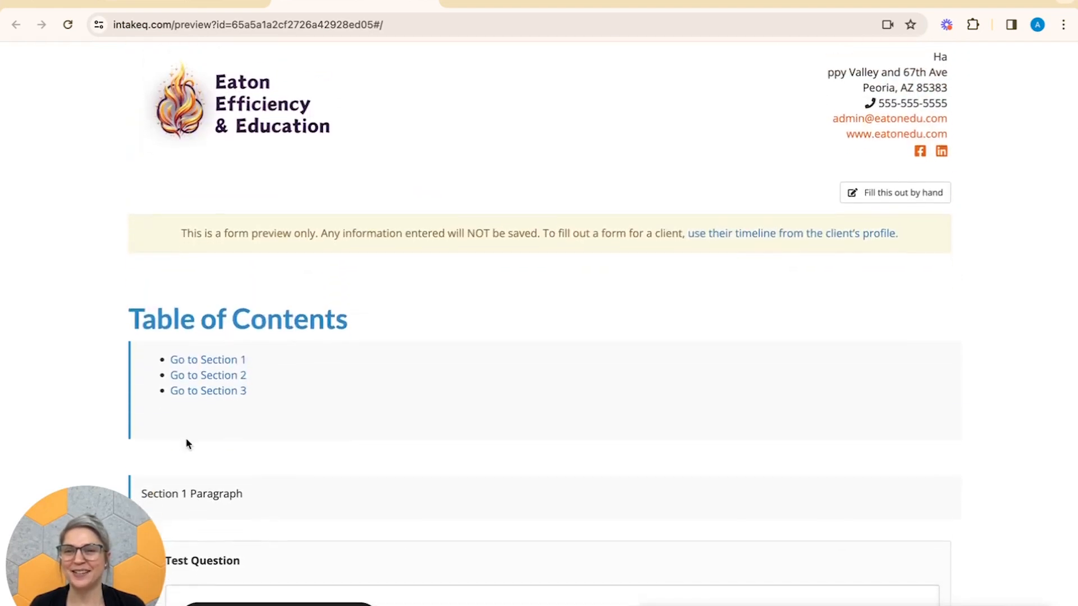
left_click(217, 393)
scroll(225, 382, "up", 2)
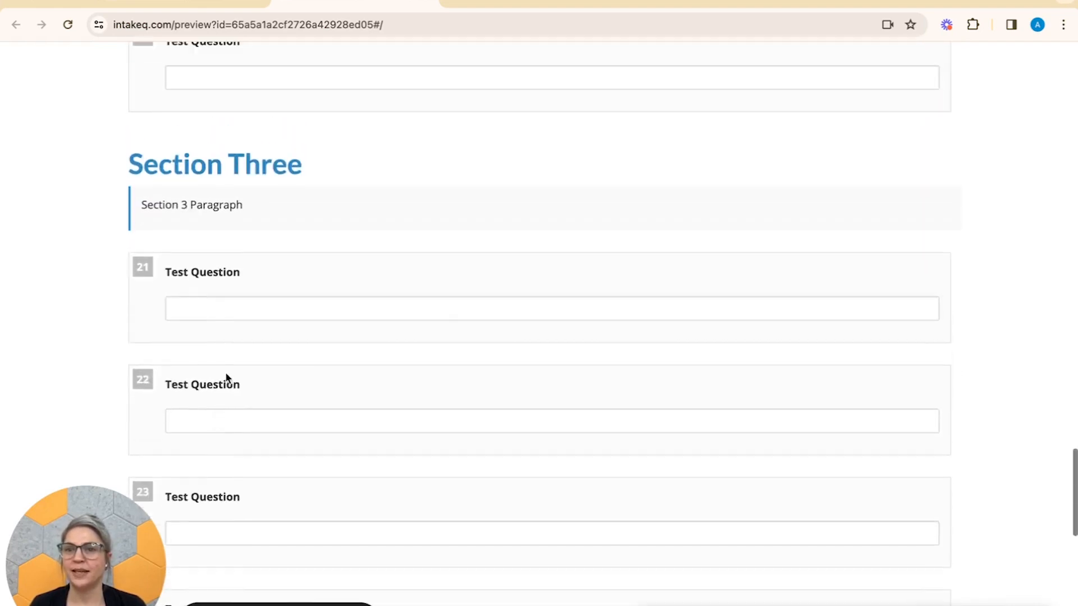
scroll(147, 222, "up", 2)
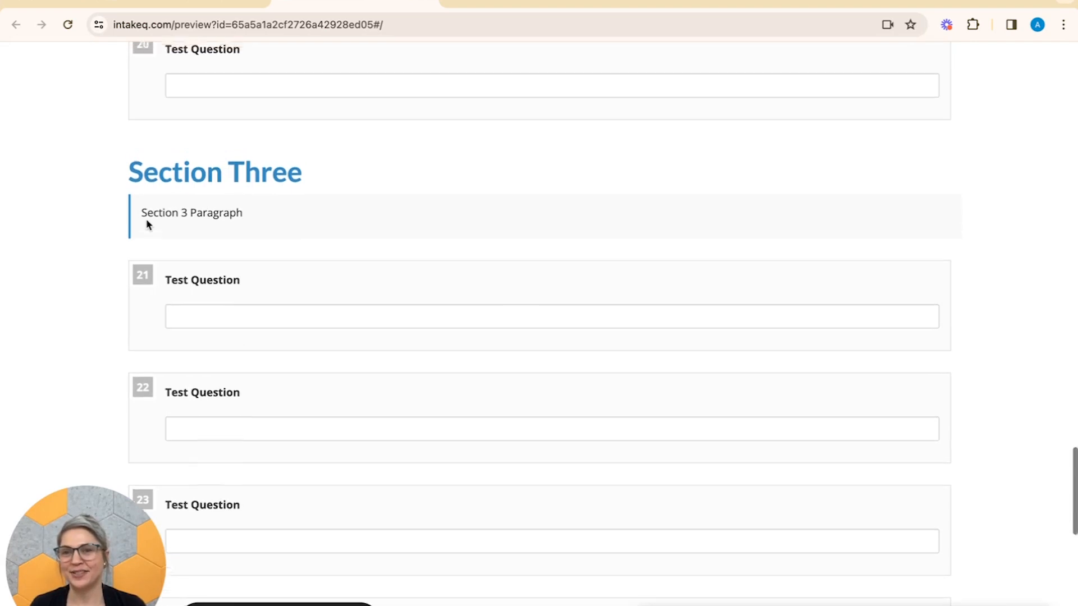
scroll(147, 224, "up", 20)
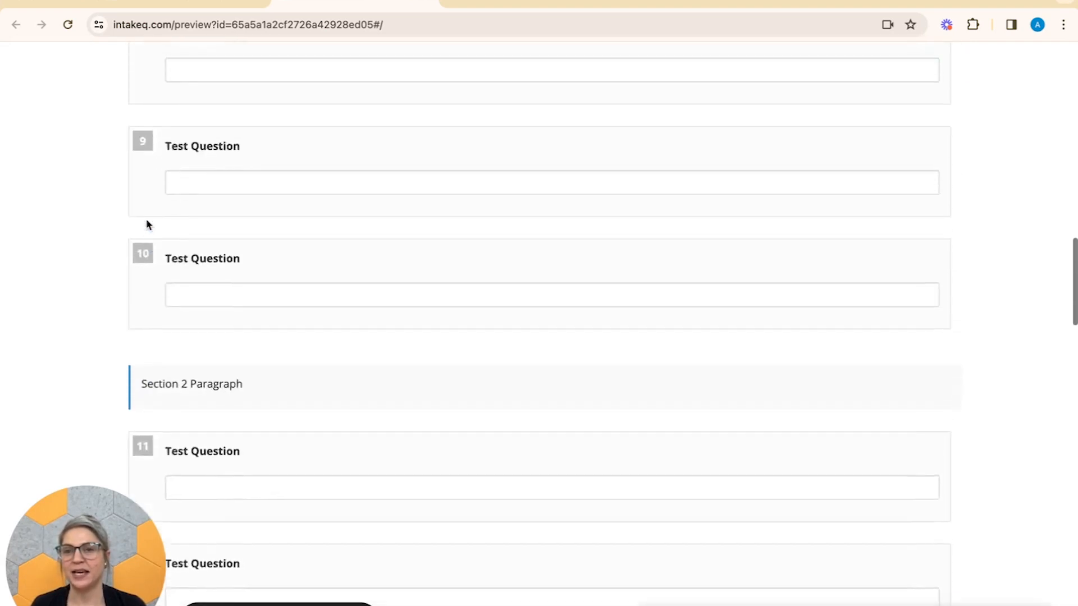
scroll(148, 224, "up", 10)
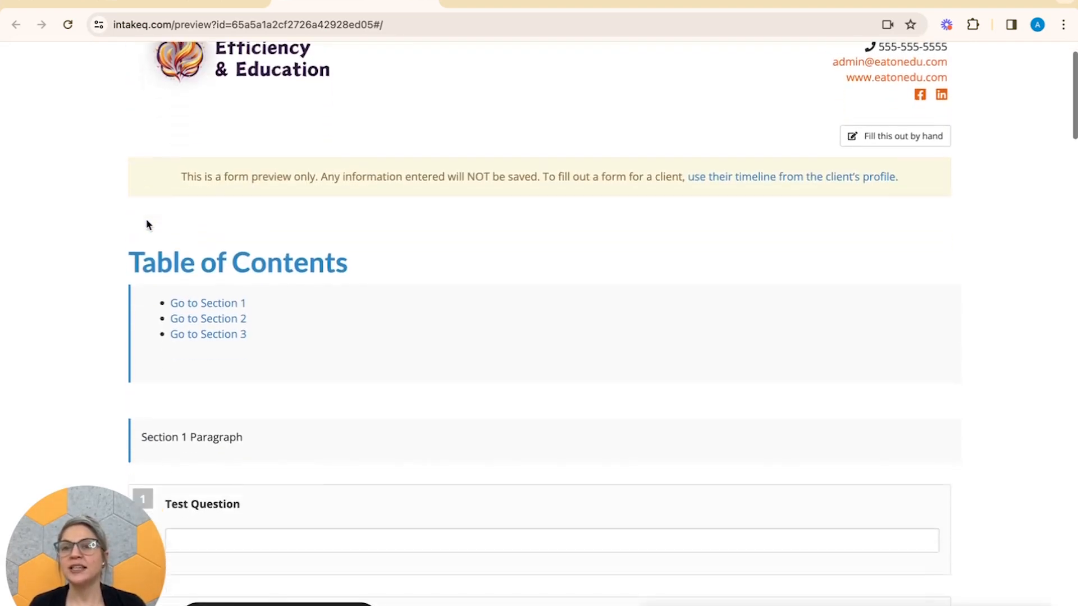
Step: Compare the Table of Contents heading with the untitled Section 2 paragraph, and retest the "Go to Section 2" link
left_click_drag(132, 264, 362, 261)
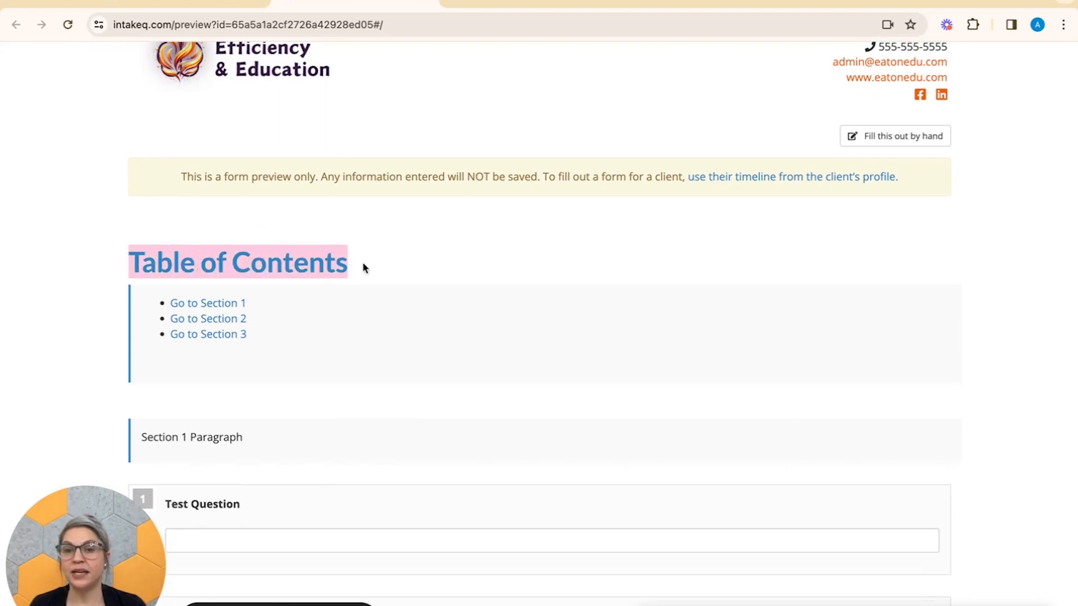
scroll(210, 256, "down", 12)
scroll(209, 255, "down", 9)
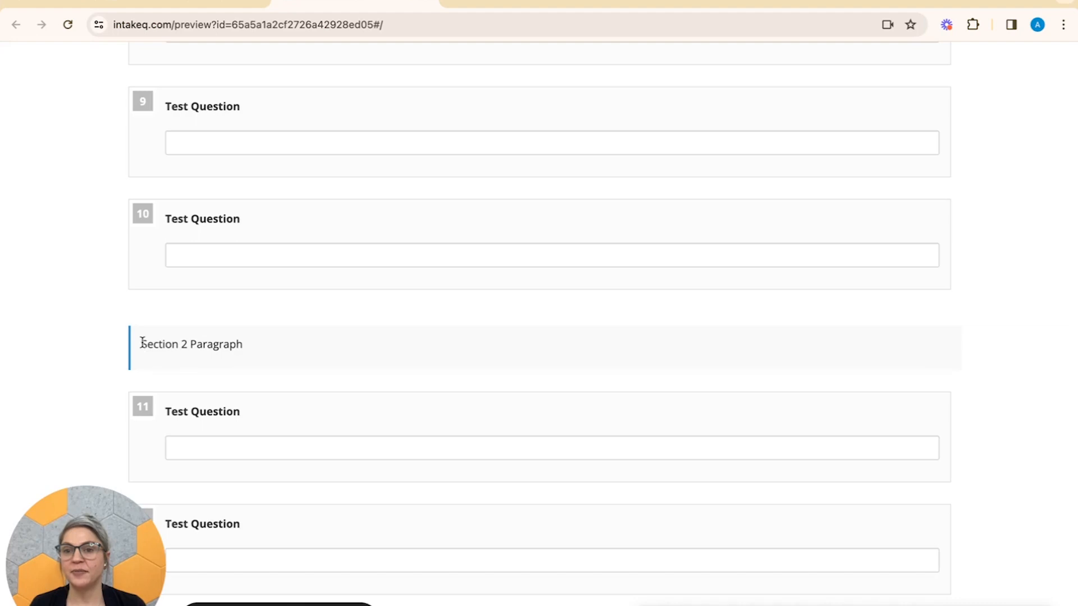
left_click_drag(140, 344, 303, 347)
scroll(286, 291, "up", 20)
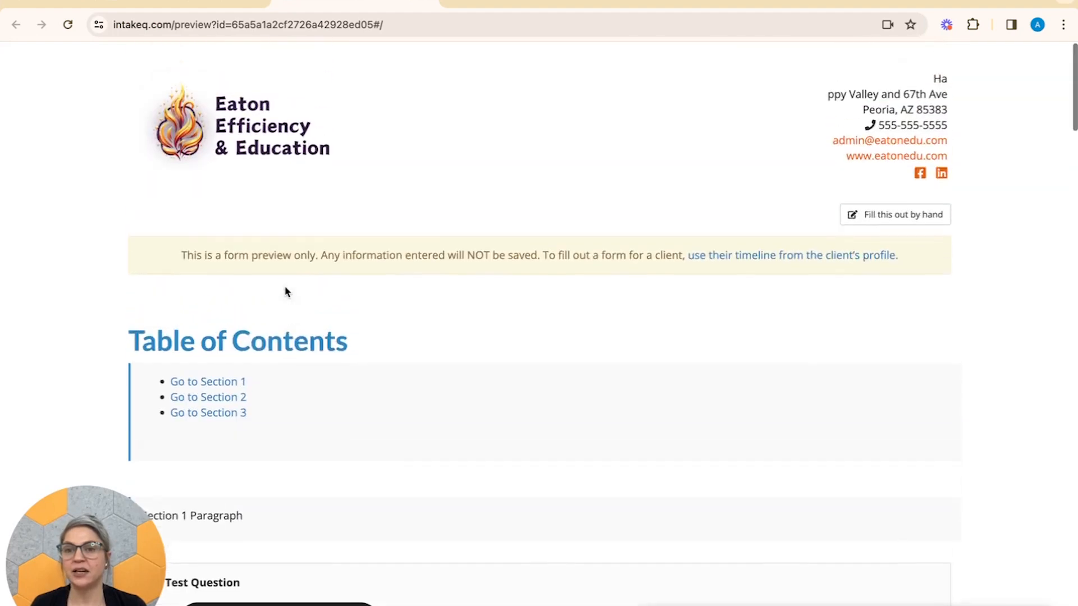
left_click(218, 378)
scroll(219, 377, "up", 3)
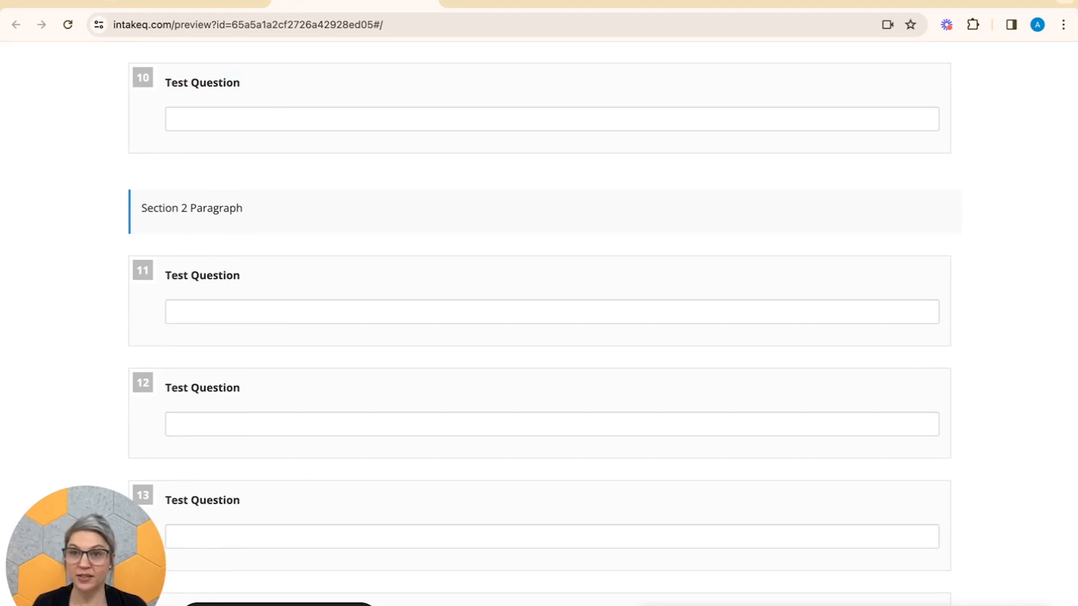
Step: Back in the template editor, clear the section title of Section Three and save the template
left_click(177, 9)
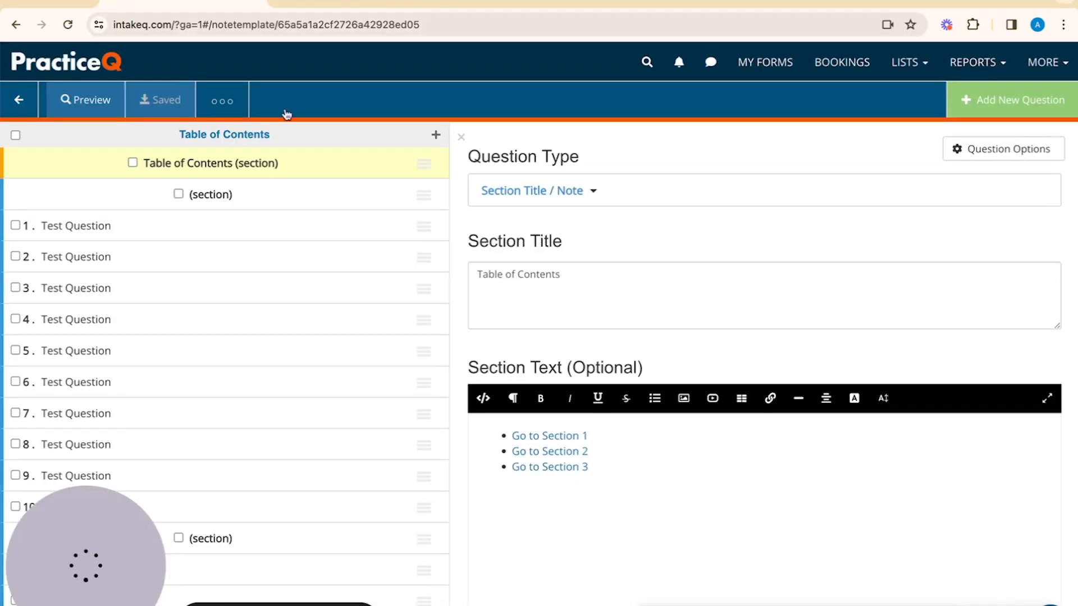
scroll(281, 315, "down", 10)
left_click(281, 316)
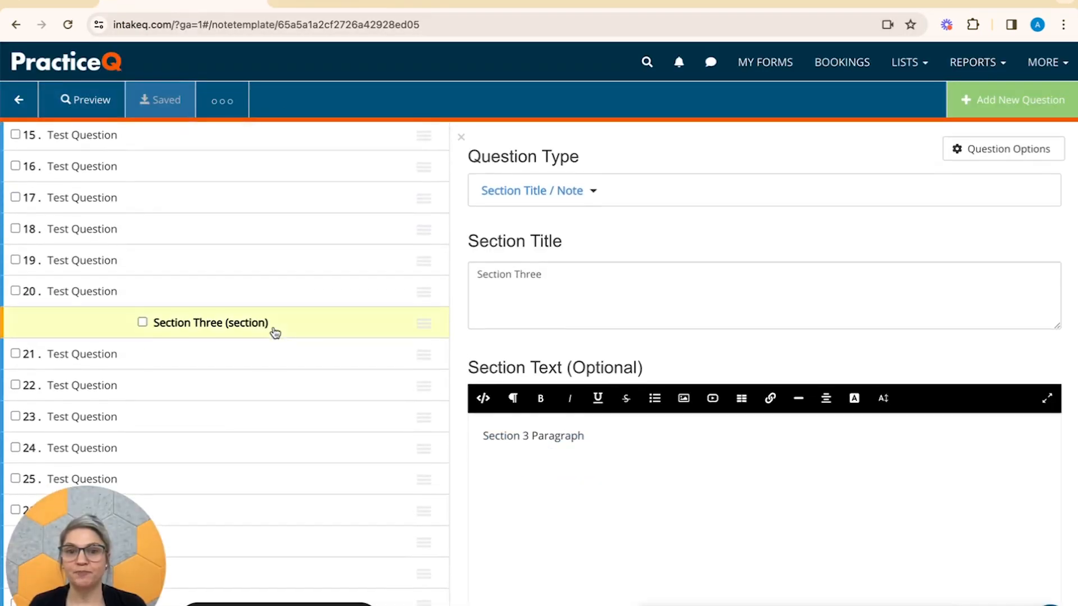
left_click(598, 276)
key("ctrl+a")
key("BackSpace")
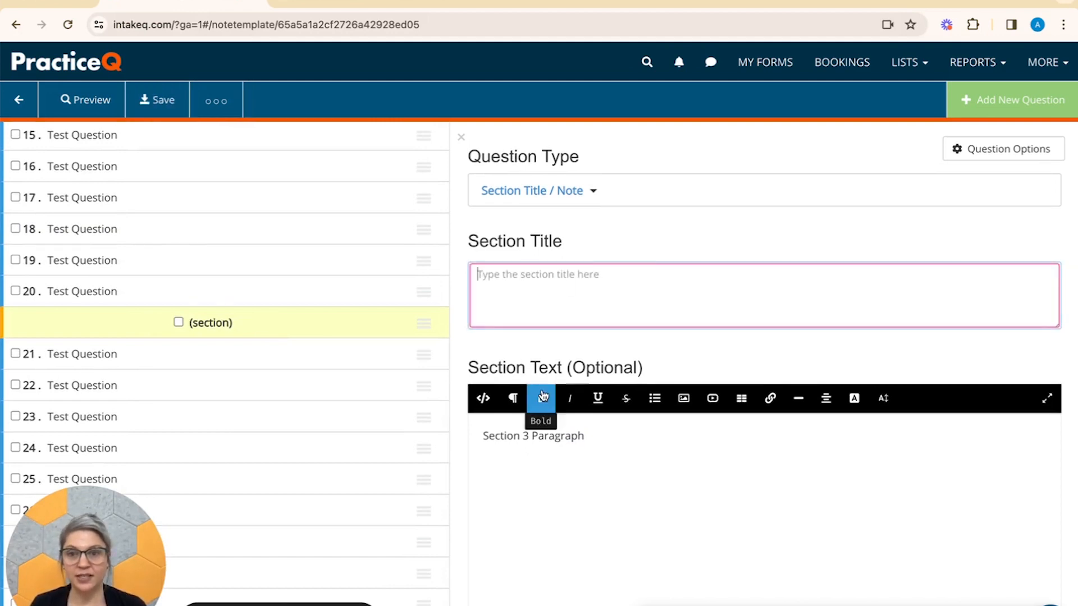
scroll(286, 387, "up", 10)
left_click(160, 100)
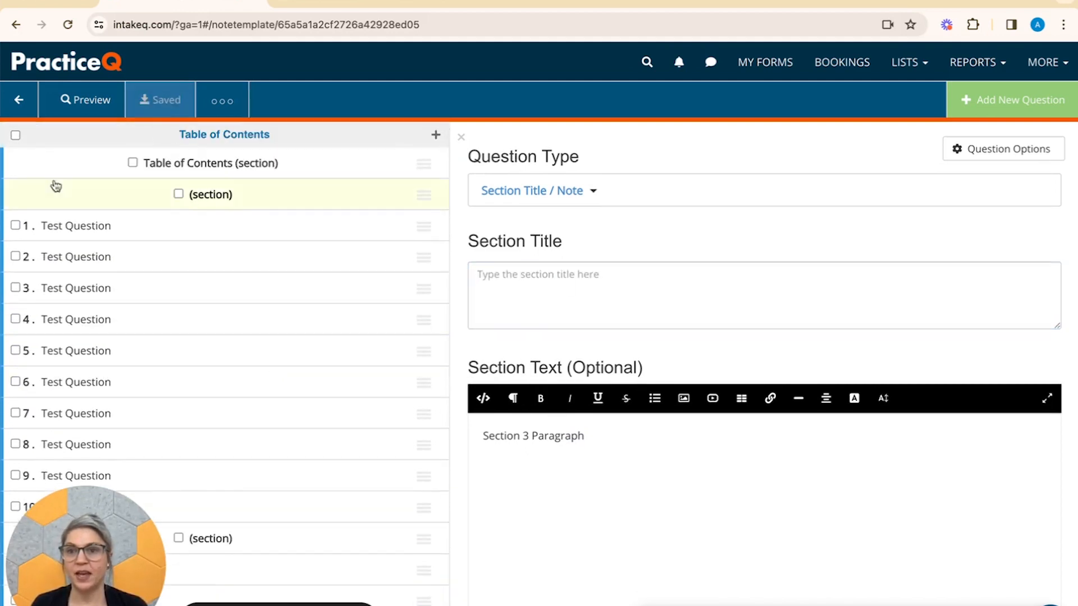
Step: Preview the form again and check how the sections appear between the questions
left_click(96, 101)
scroll(328, 319, "down", 20)
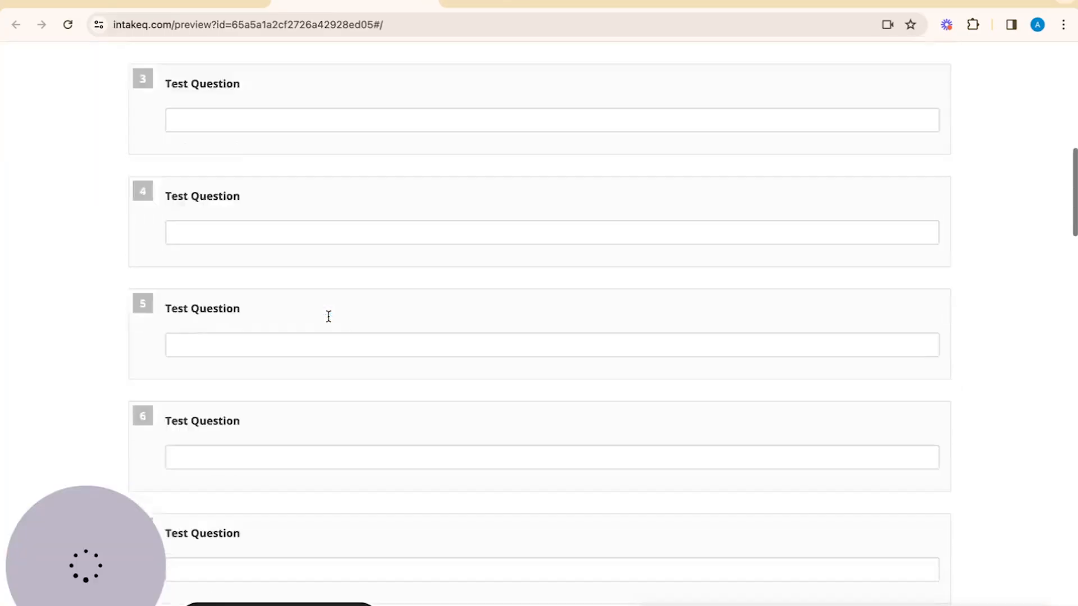
scroll(329, 320, "down", 9)
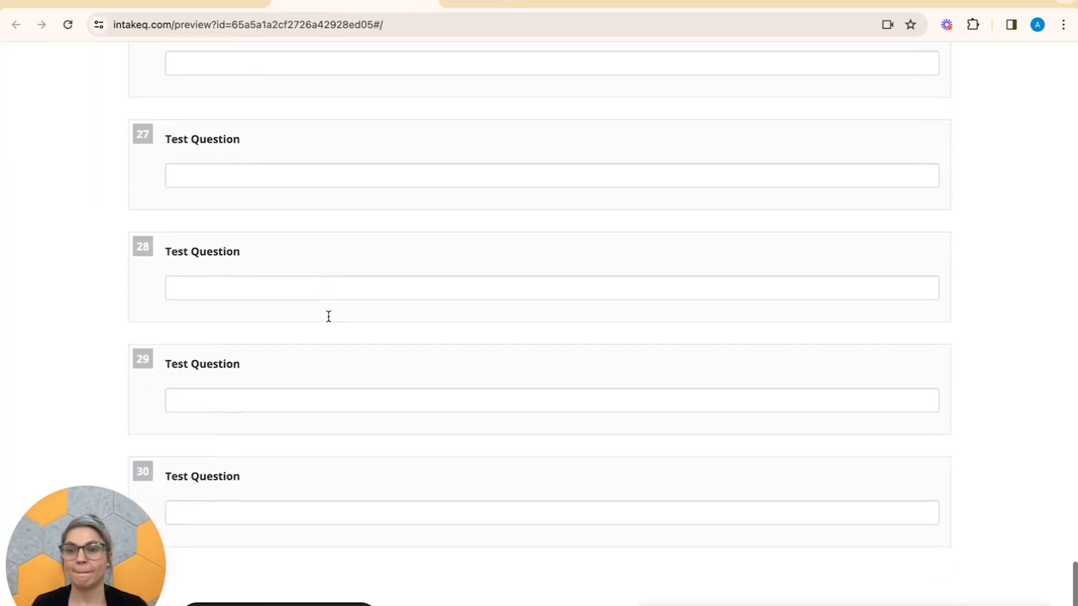
scroll(329, 321, "up", 20)
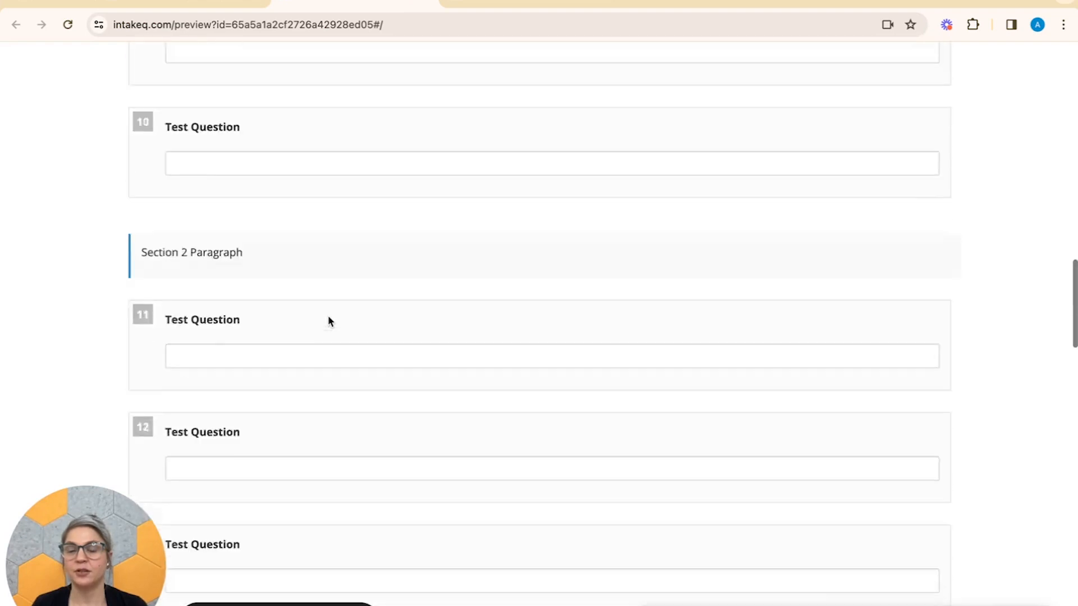